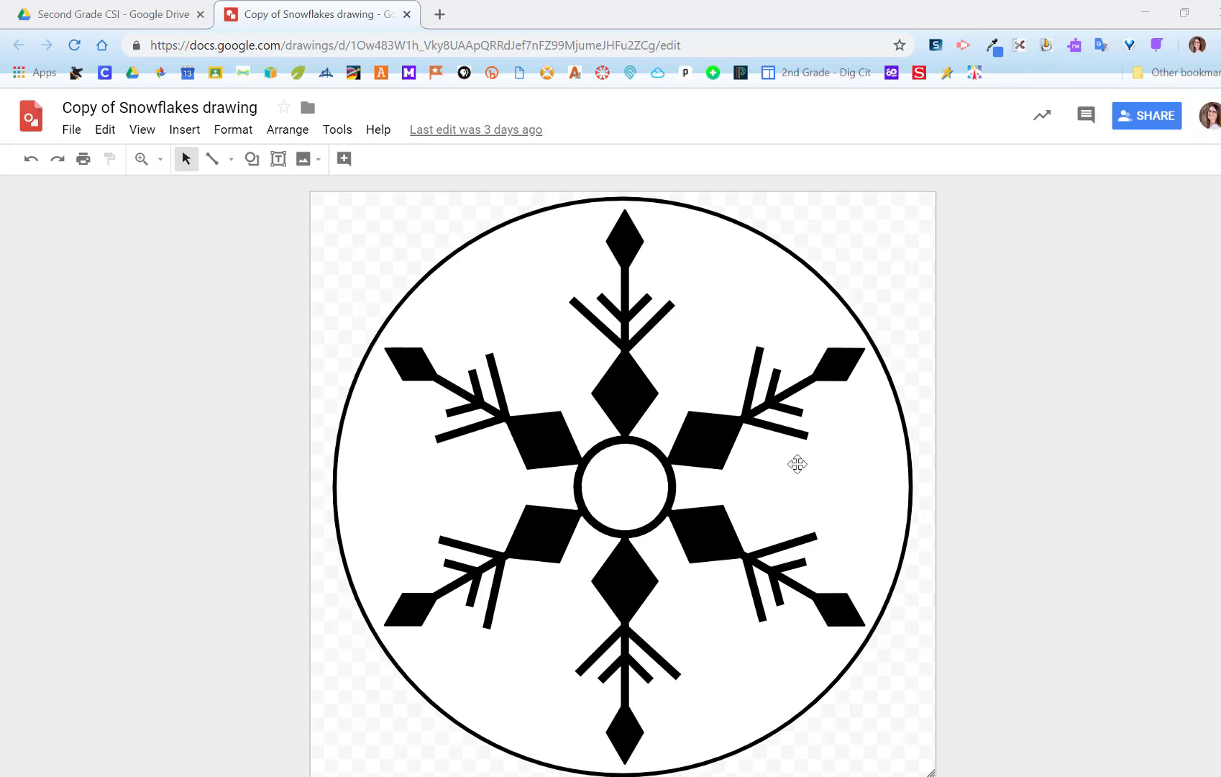
# Step: Delete both diagonal snowflake arms, leaving only the vertical arm through the ring
pyautogui.click(628, 457)
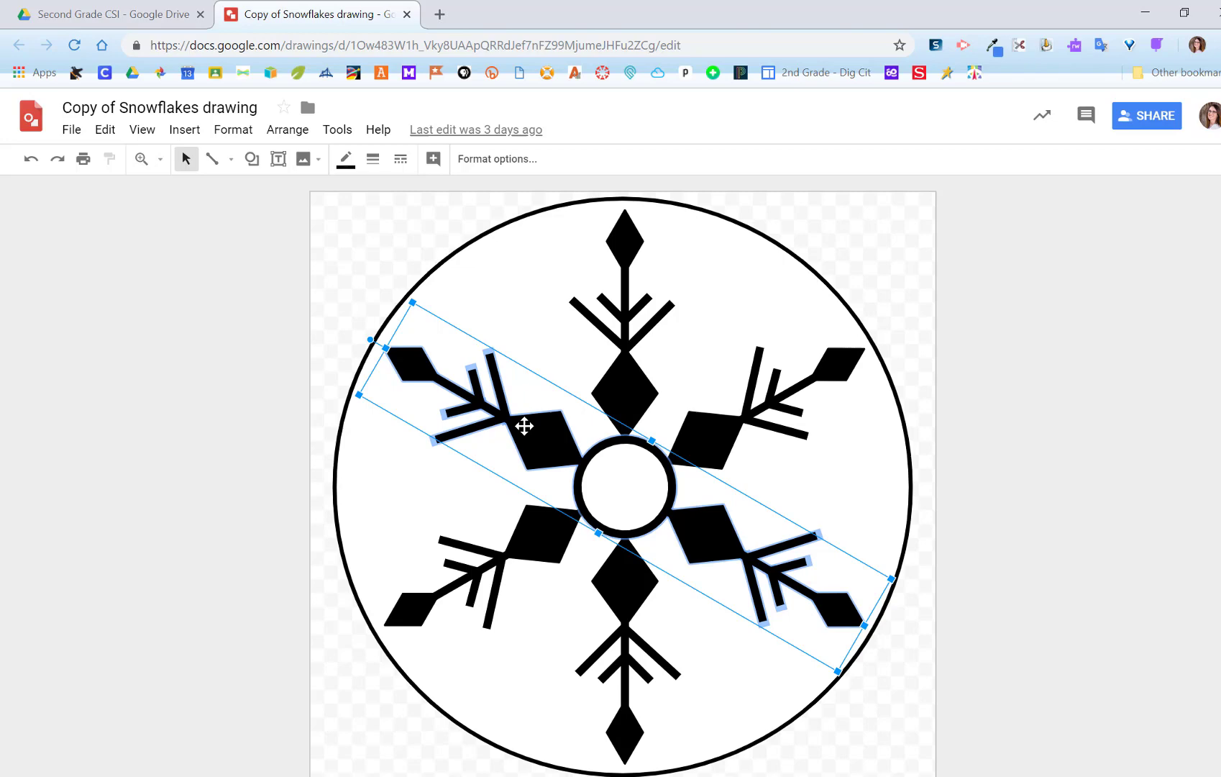
pyautogui.press('Delete')
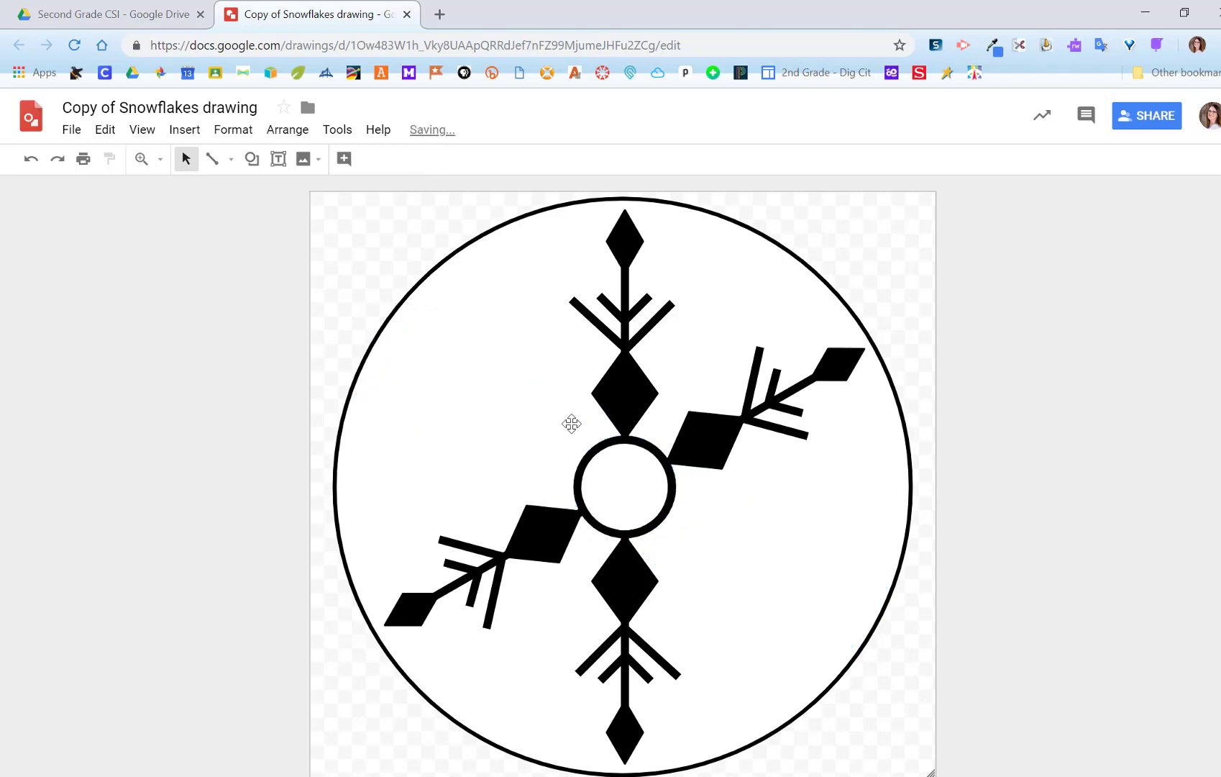
pyautogui.click(819, 391)
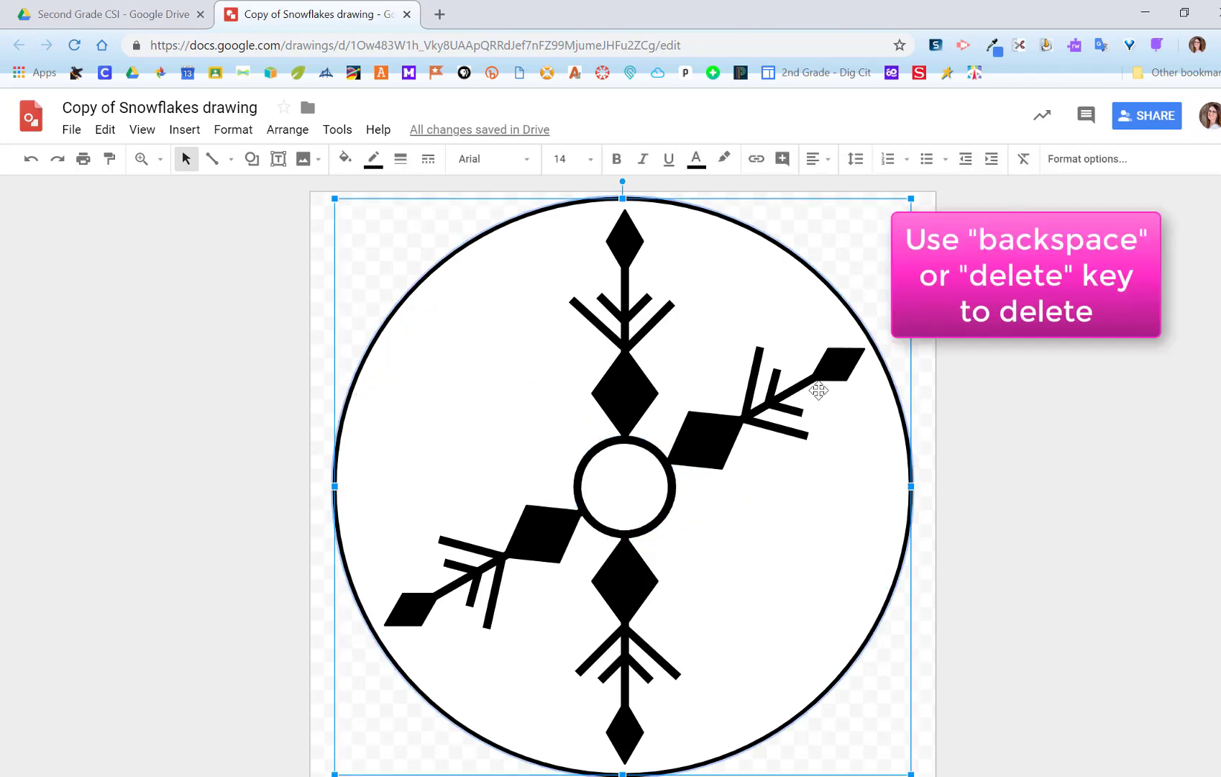
pyautogui.click(623, 323)
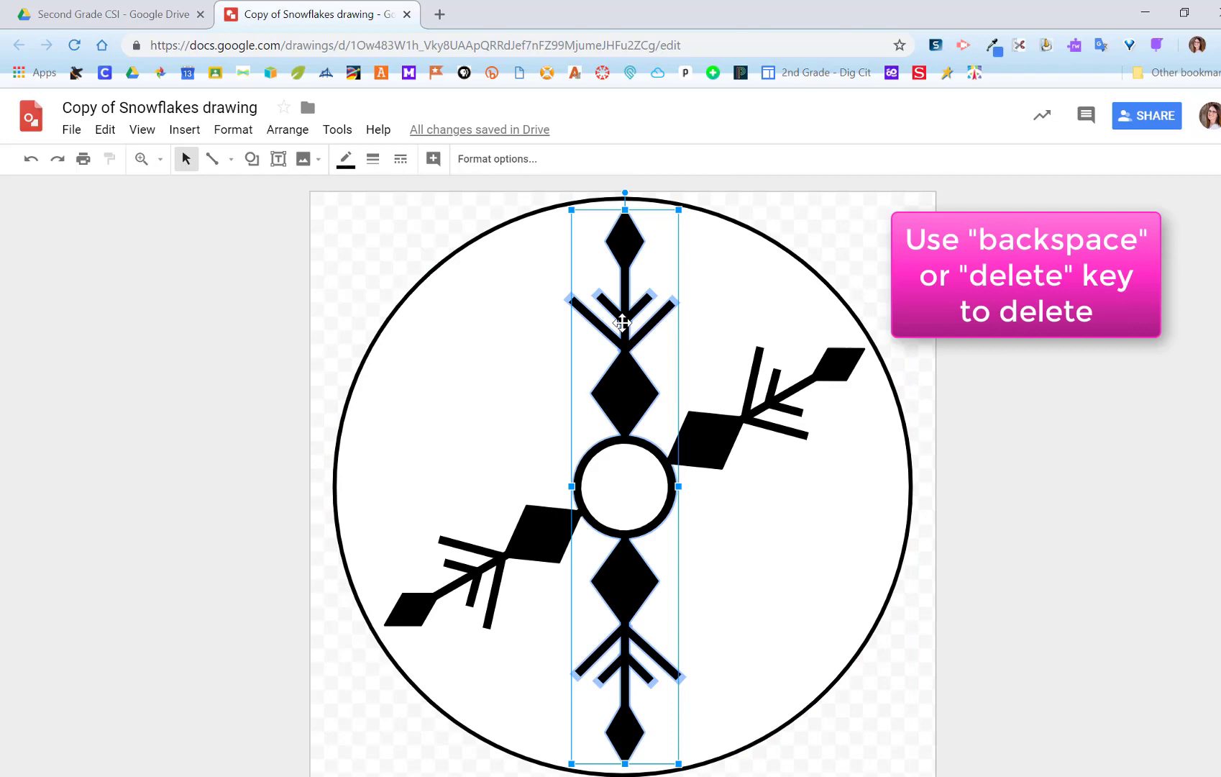
pyautogui.click(727, 433)
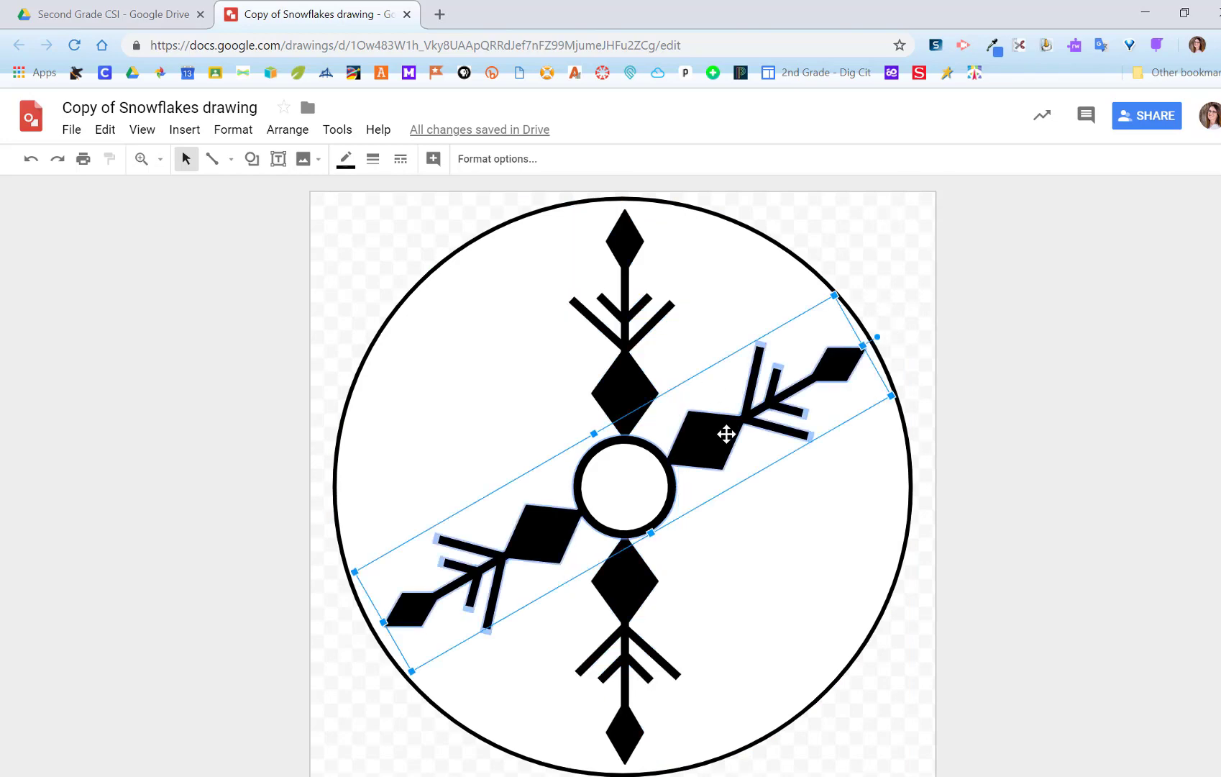
pyautogui.press('Delete')
pyautogui.click(628, 391)
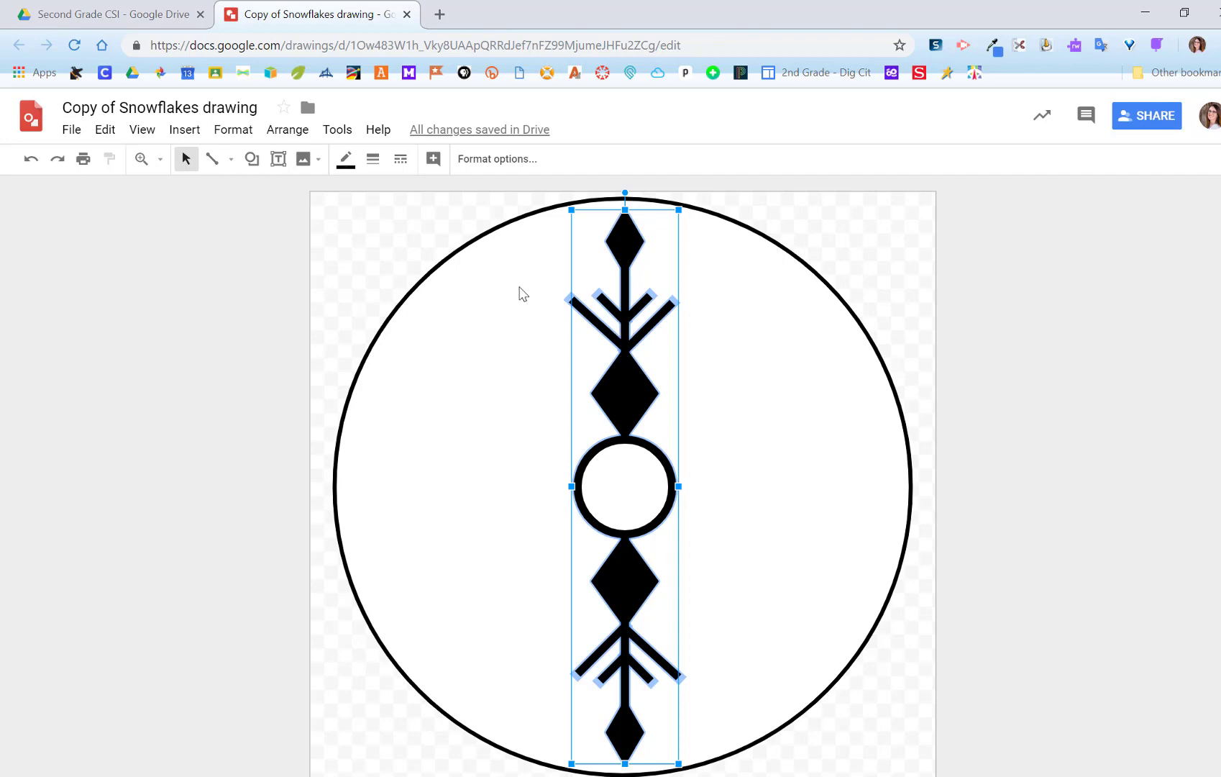
# Step: Ungroup the vertical arm into its separate diamonds, chevrons, stem and ring
pyautogui.click(288, 131)
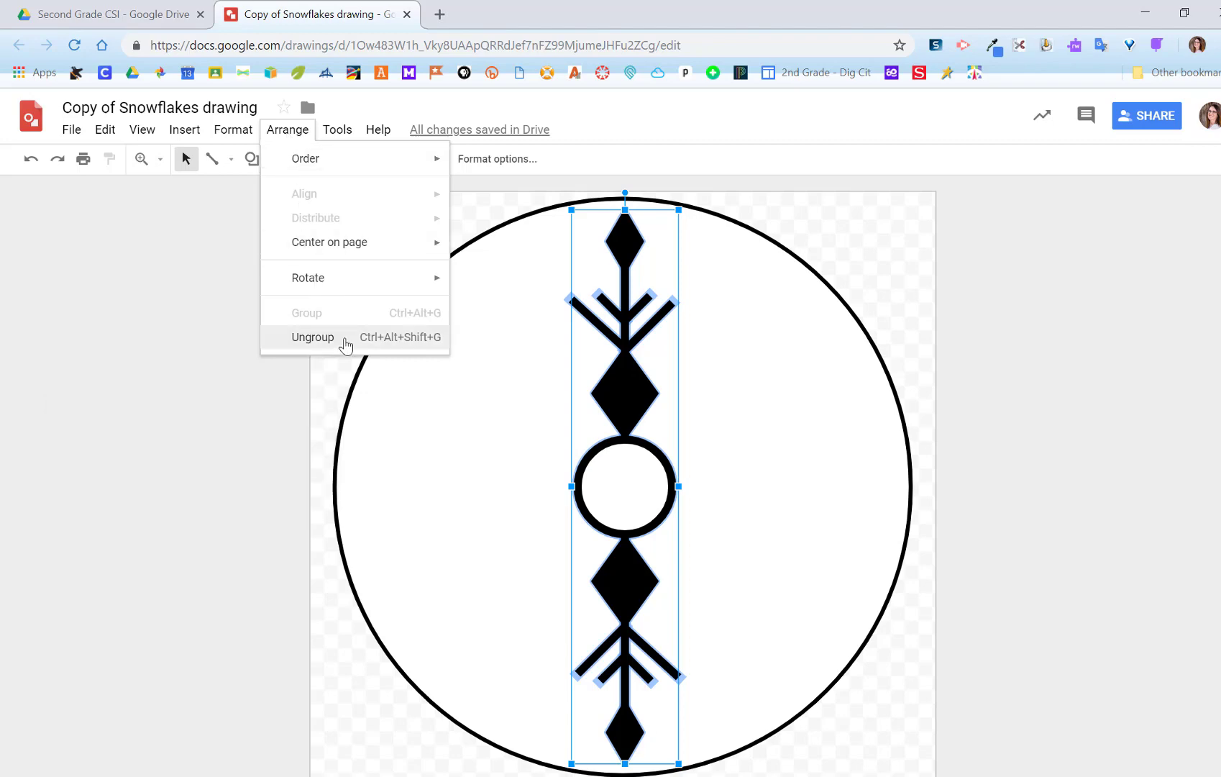
pyautogui.click(313, 338)
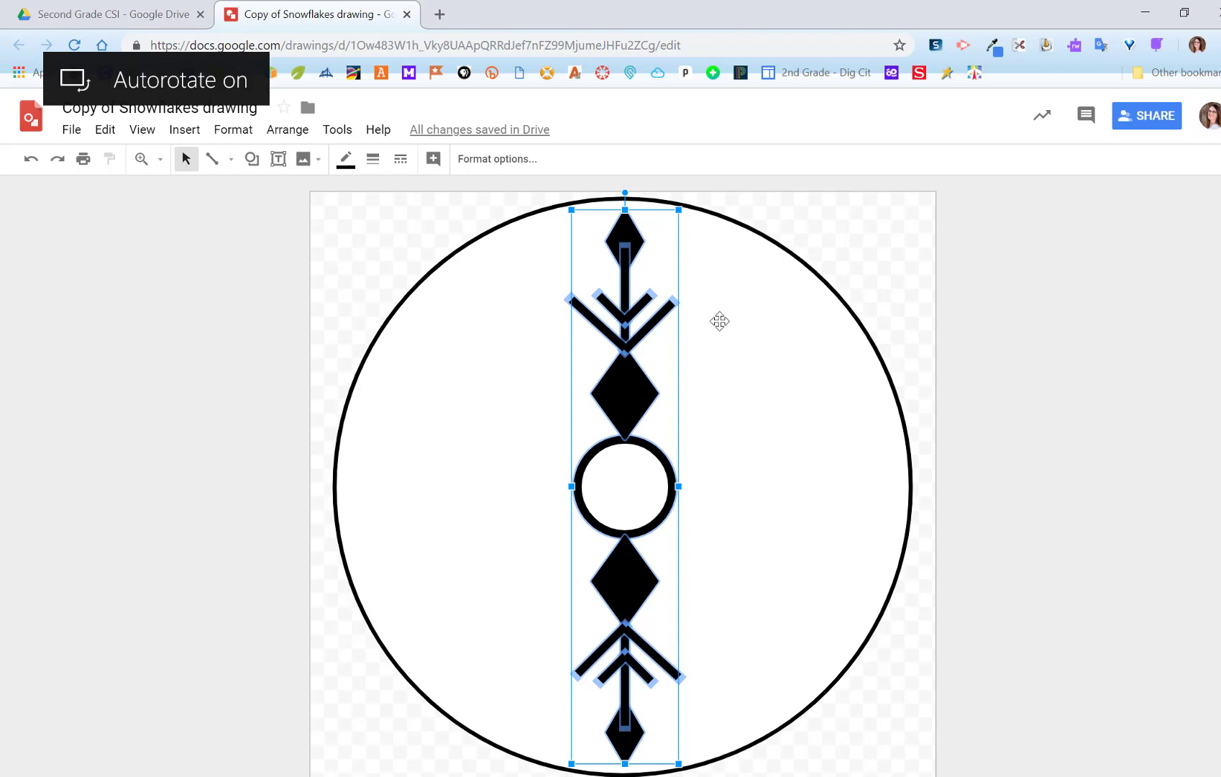
pyautogui.click(719, 321)
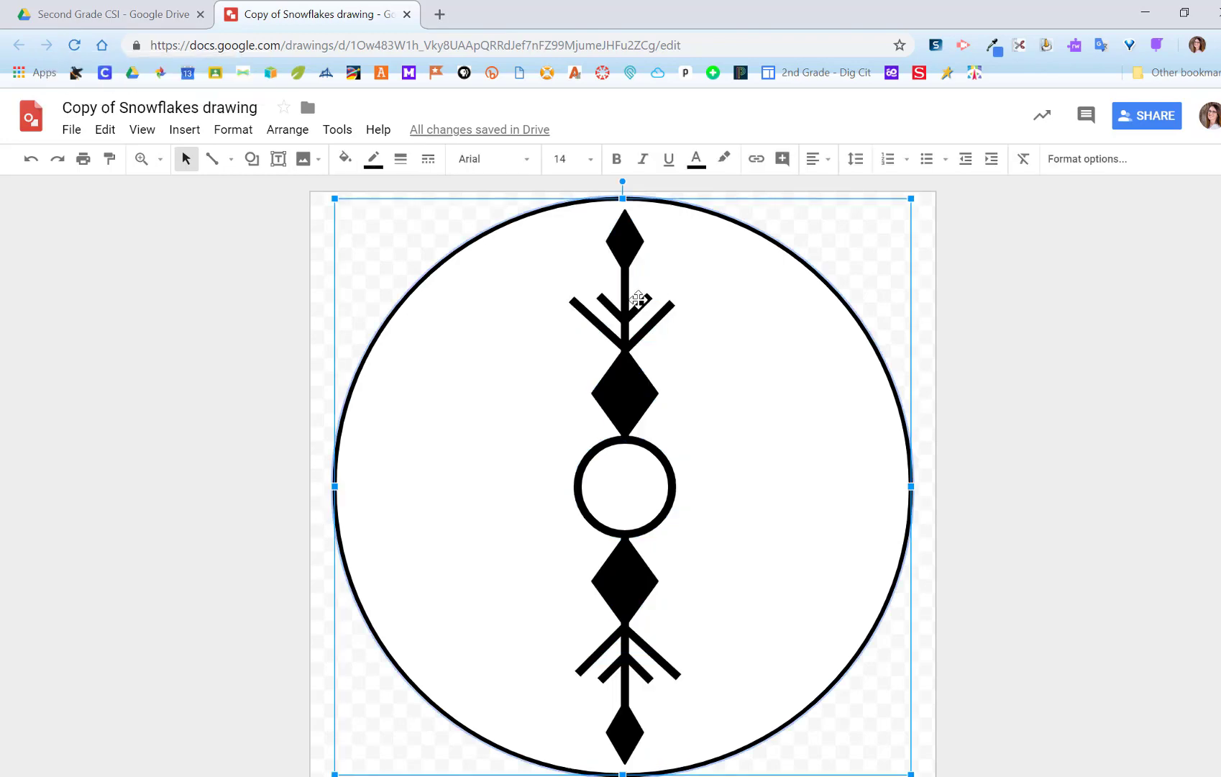
# Step: Ungroup the upper chevron branch into its individual lines
pyautogui.click(609, 305)
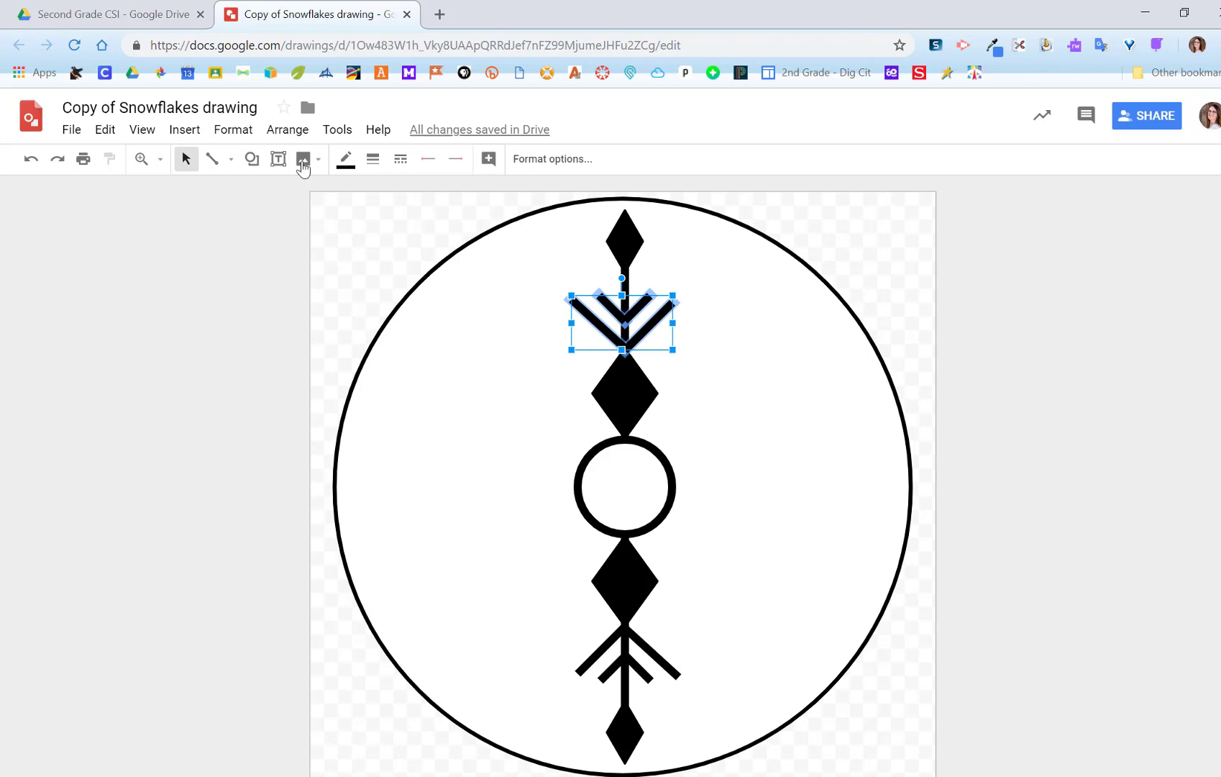
pyautogui.click(288, 130)
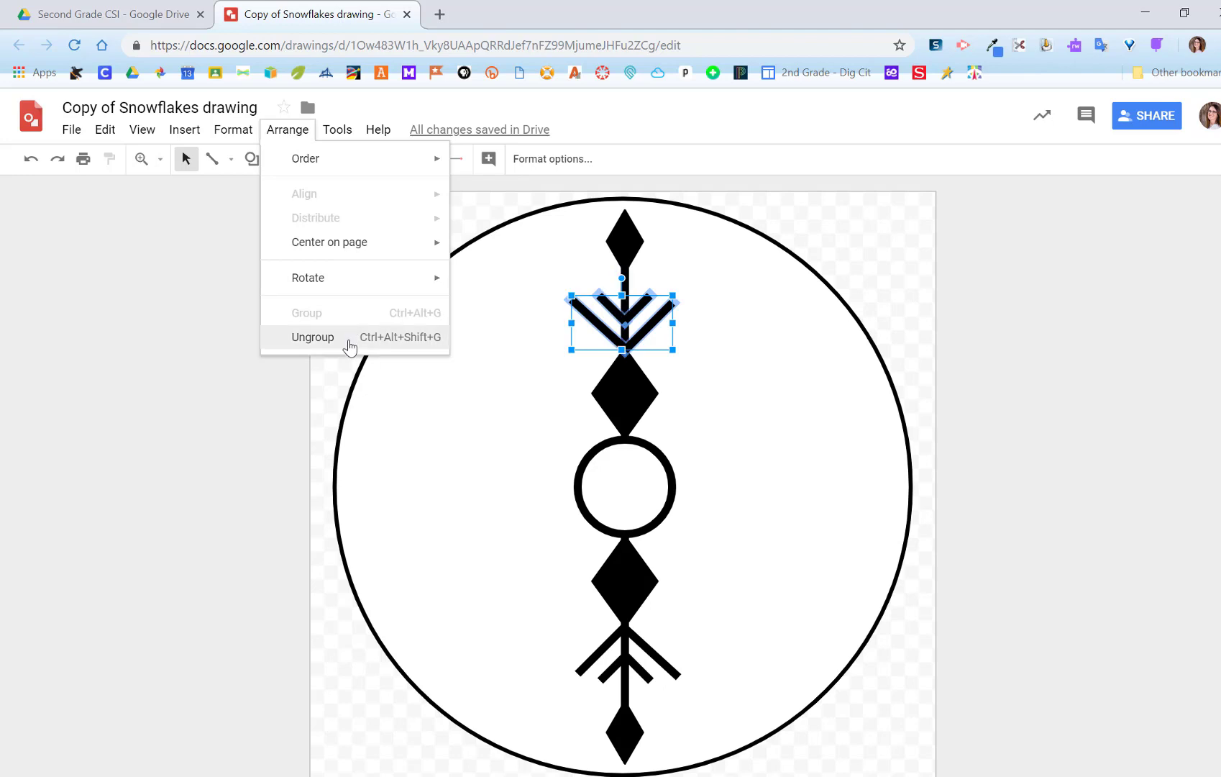
pyautogui.click(312, 336)
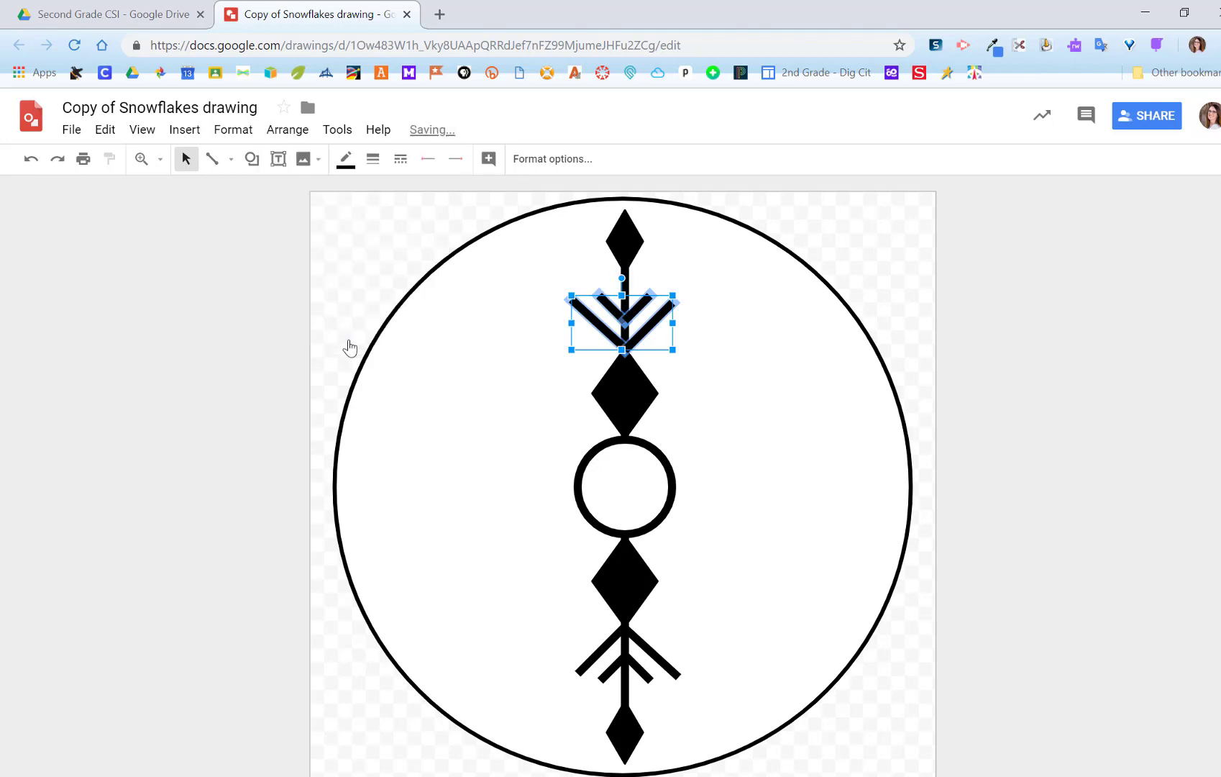
pyautogui.click(692, 369)
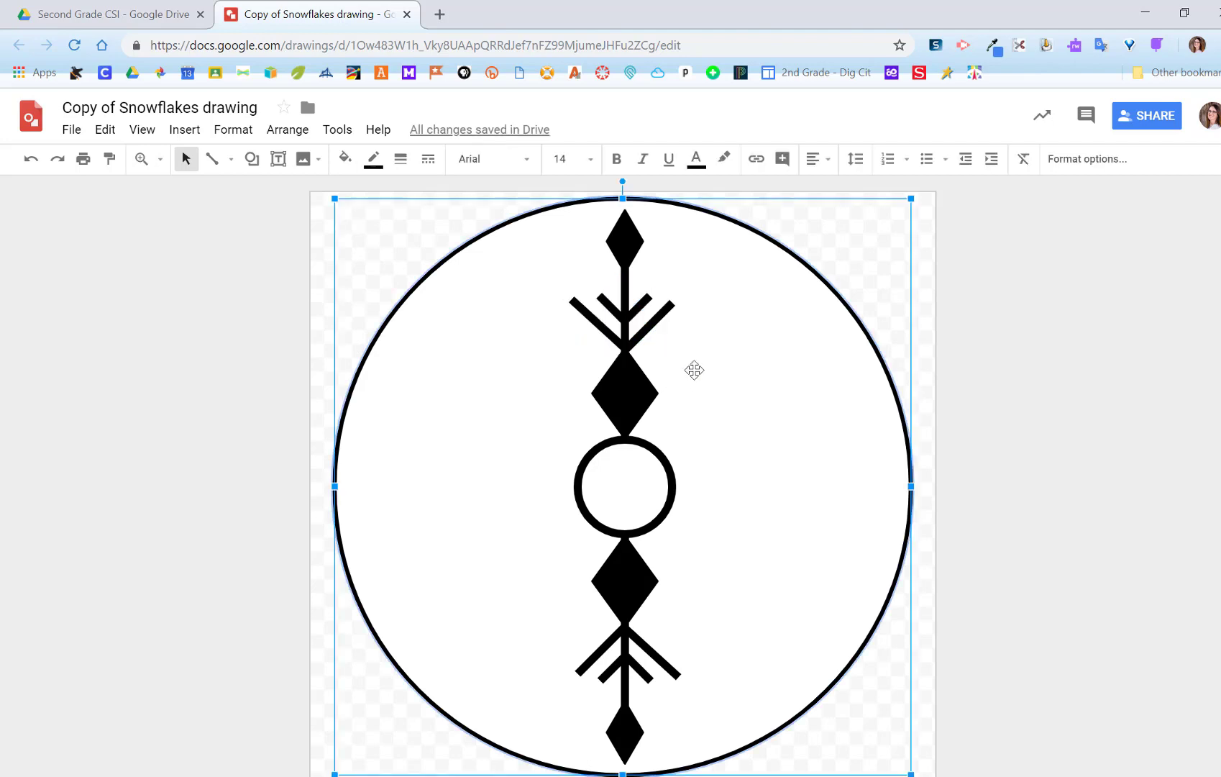
pyautogui.click(647, 297)
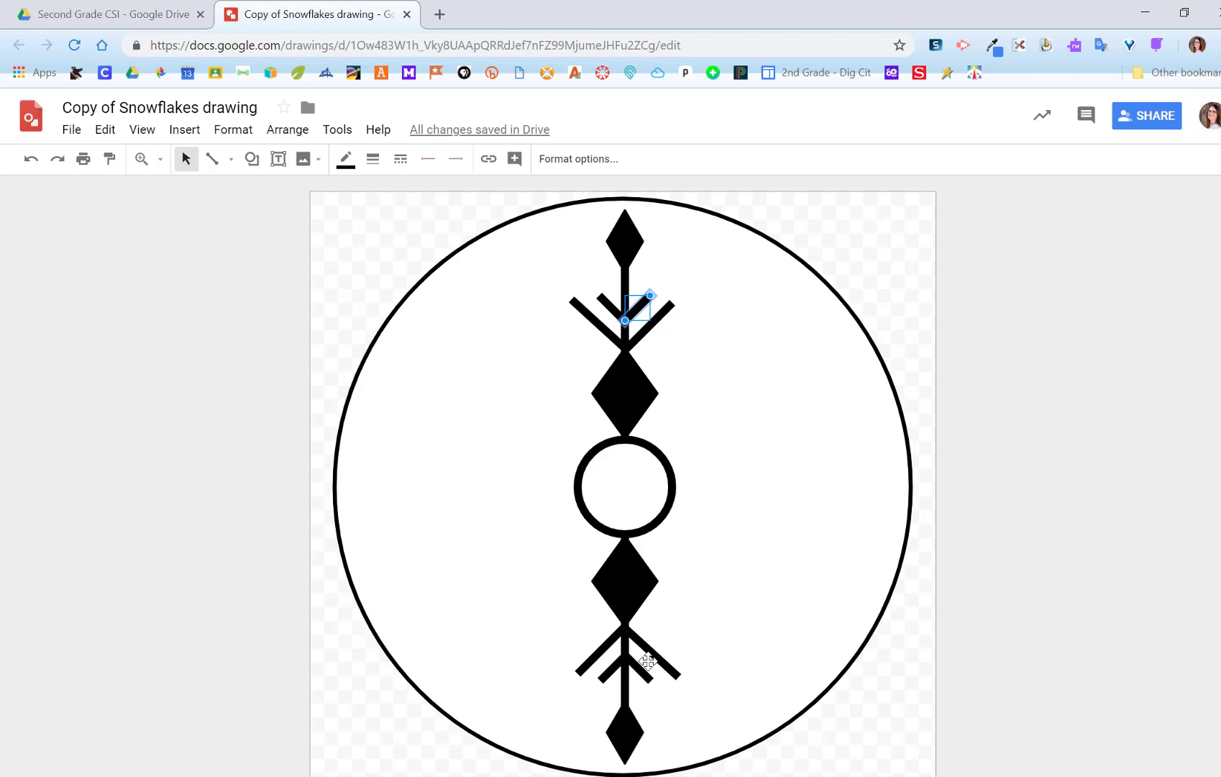
# Step: Ungroup the lower chevron branch into its individual lines
pyautogui.click(647, 660)
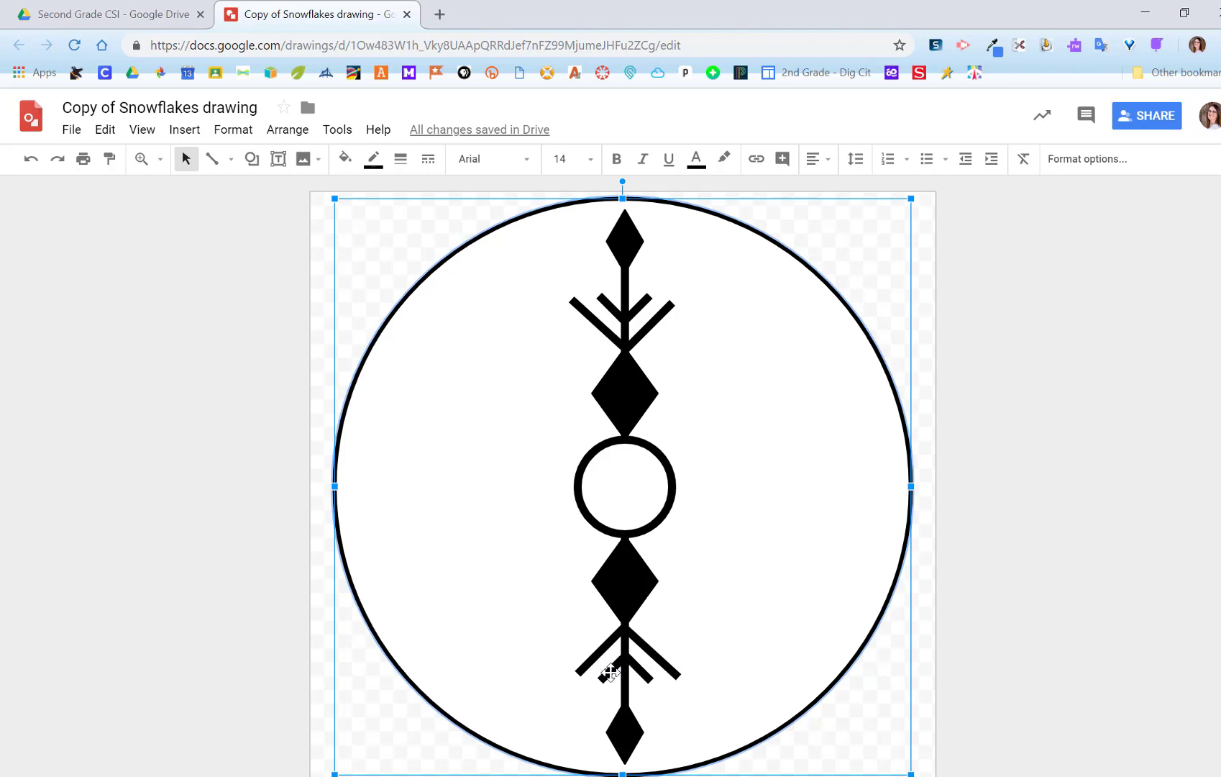
pyautogui.click(610, 672)
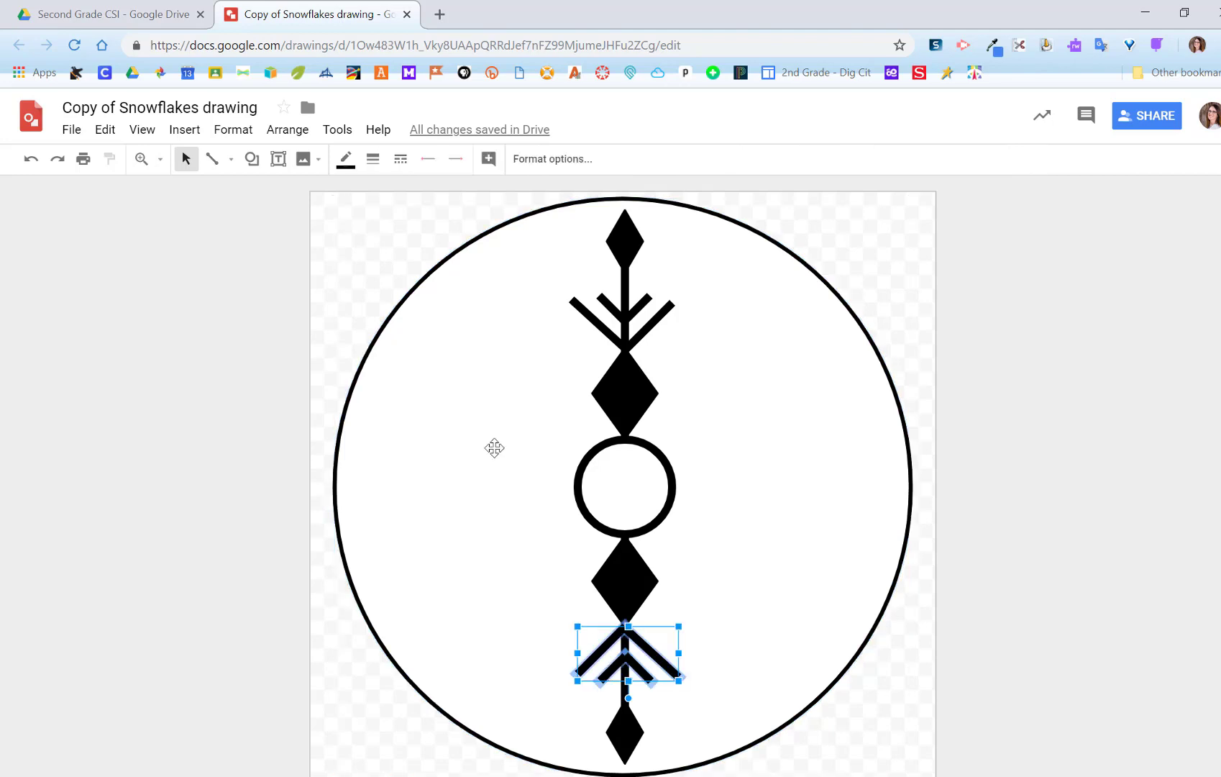
pyautogui.click(304, 131)
pyautogui.click(339, 338)
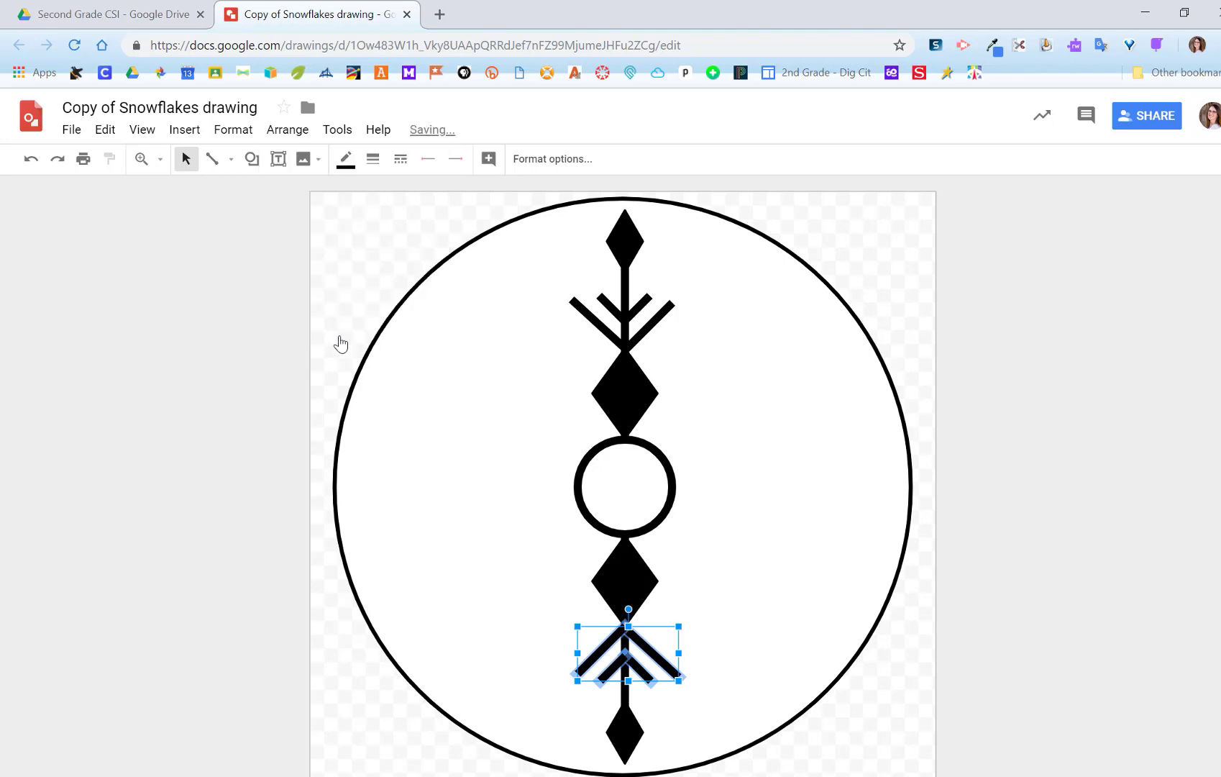
pyautogui.click(899, 669)
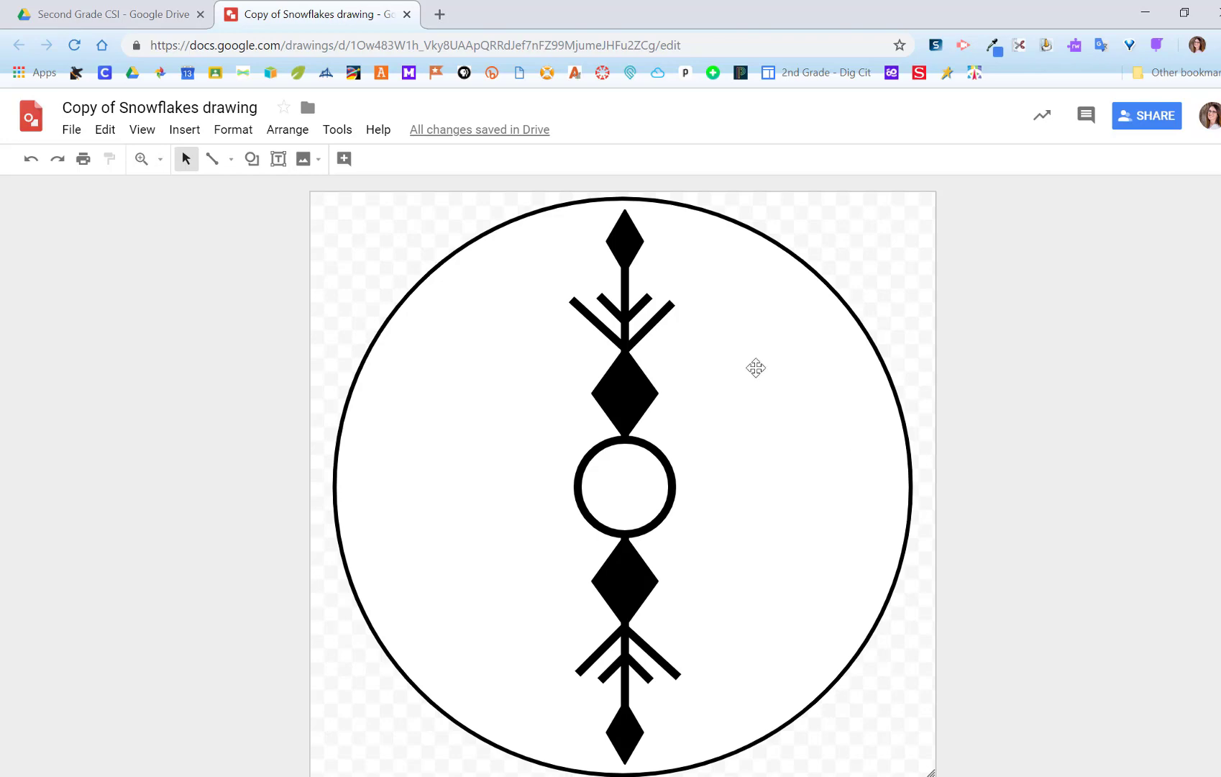
pyautogui.click(630, 240)
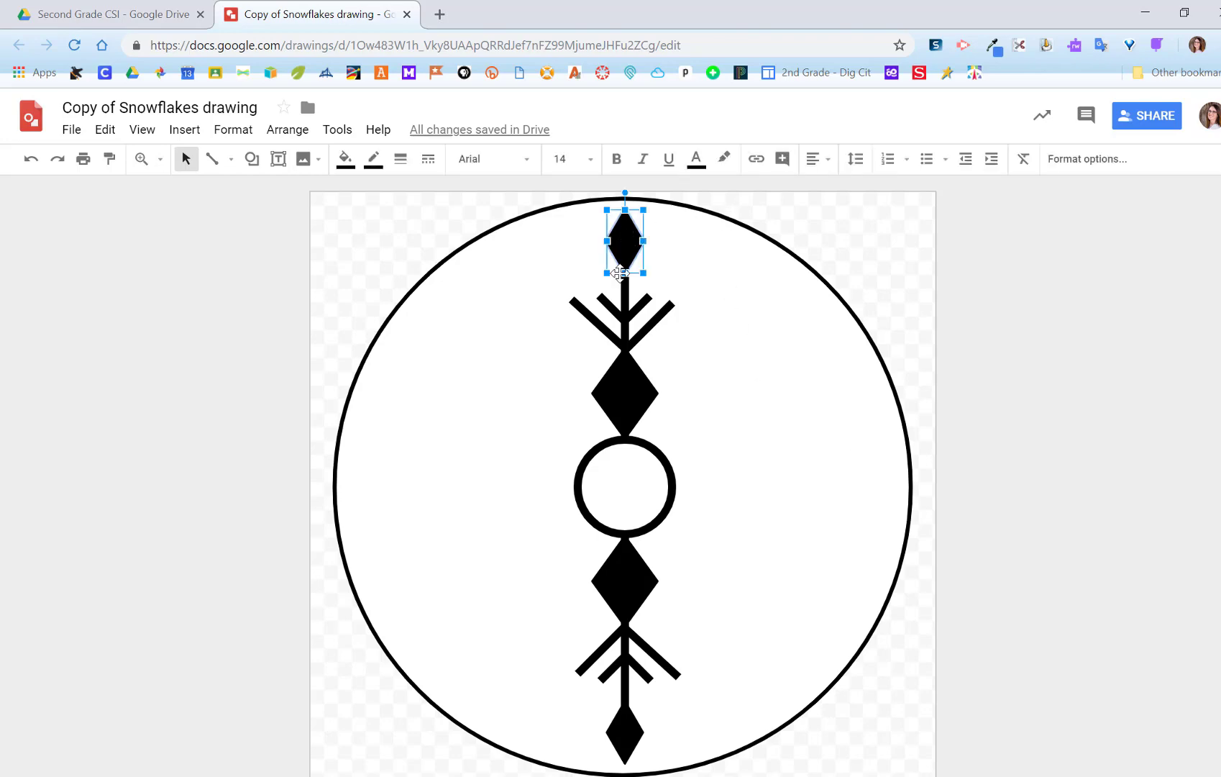
pyautogui.click(635, 387)
pyautogui.click(640, 563)
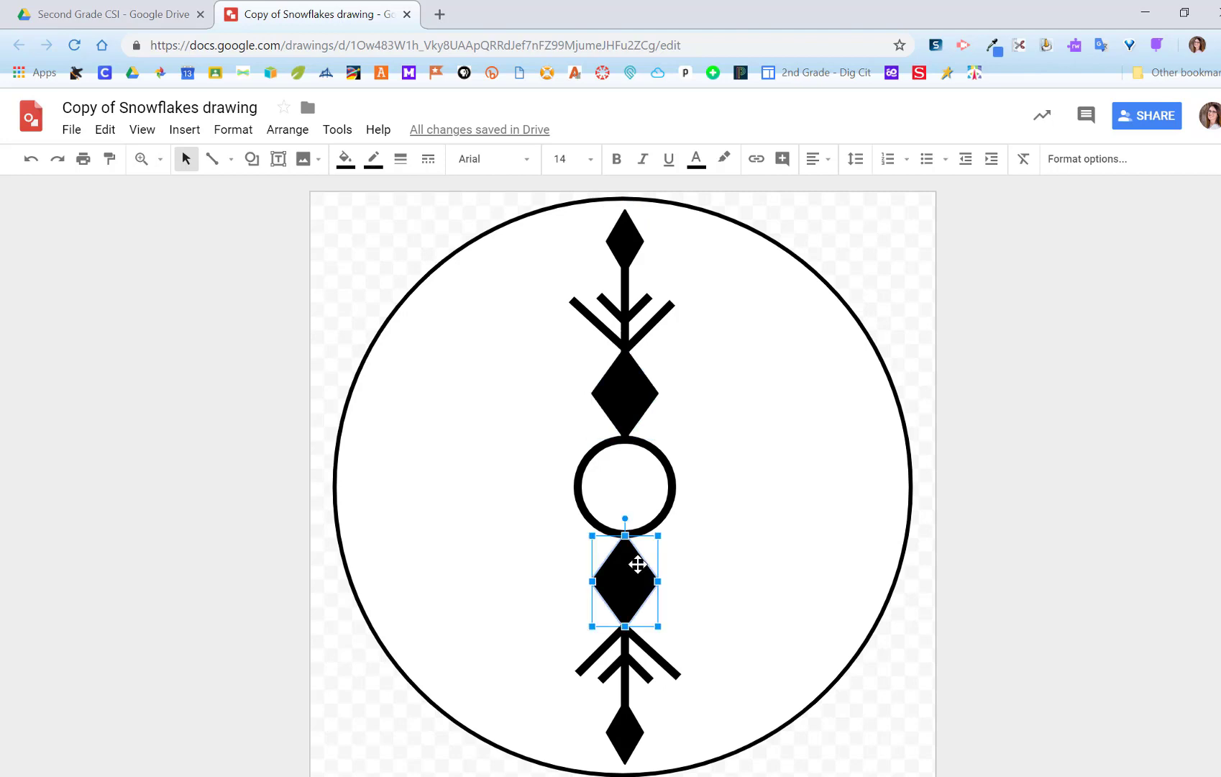
pyautogui.click(624, 731)
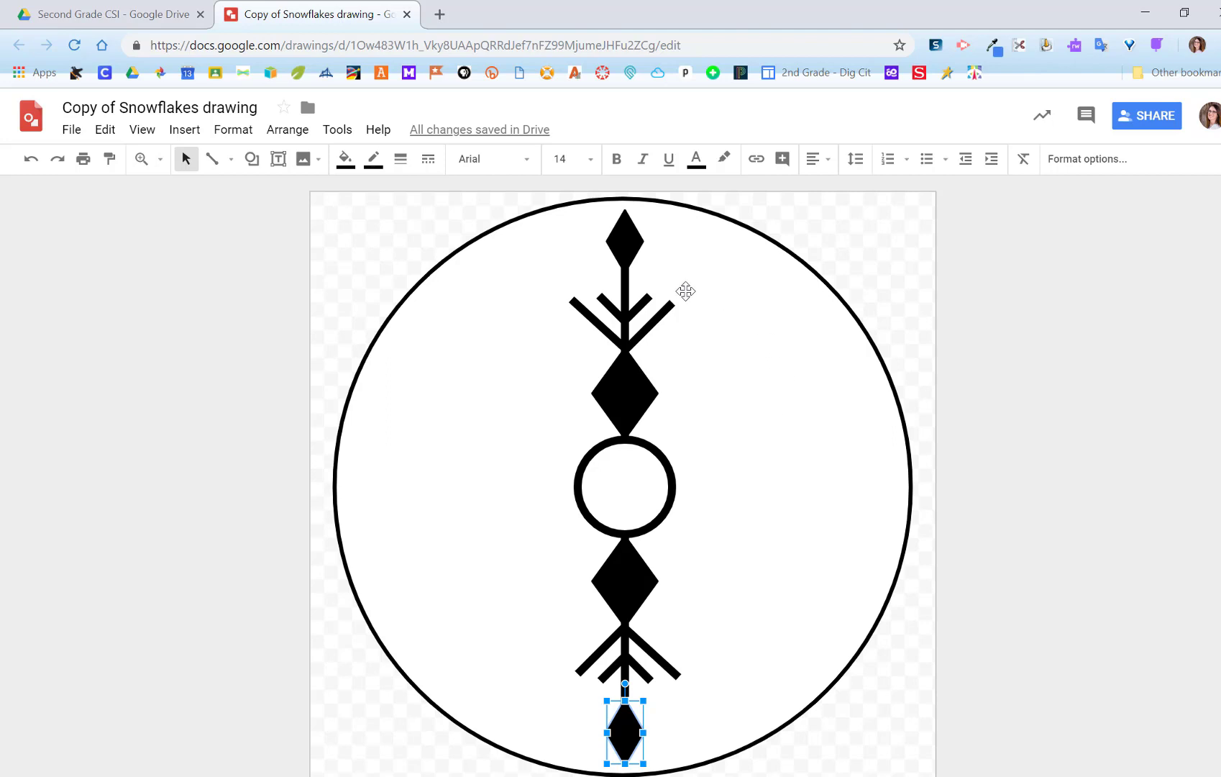
pyautogui.click(623, 288)
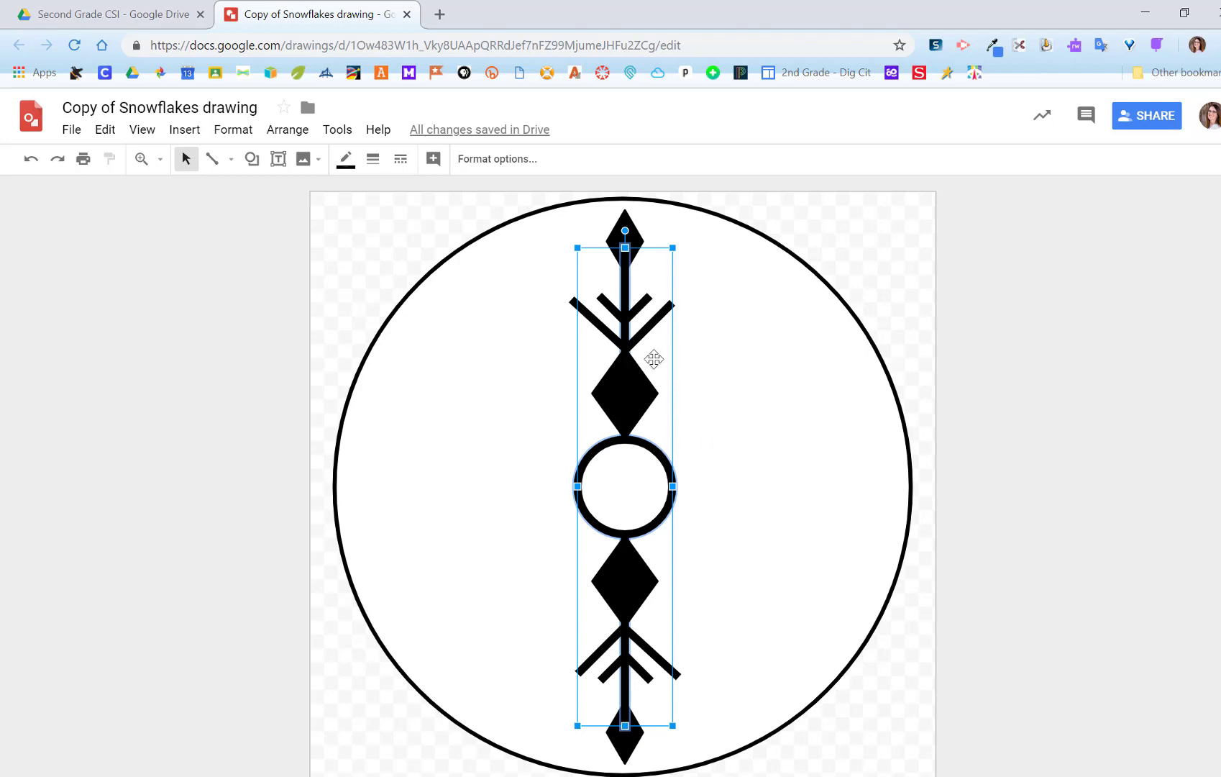
# Step: Delete the small diamonds at the top and bottom ends of the stem
pyautogui.click(636, 226)
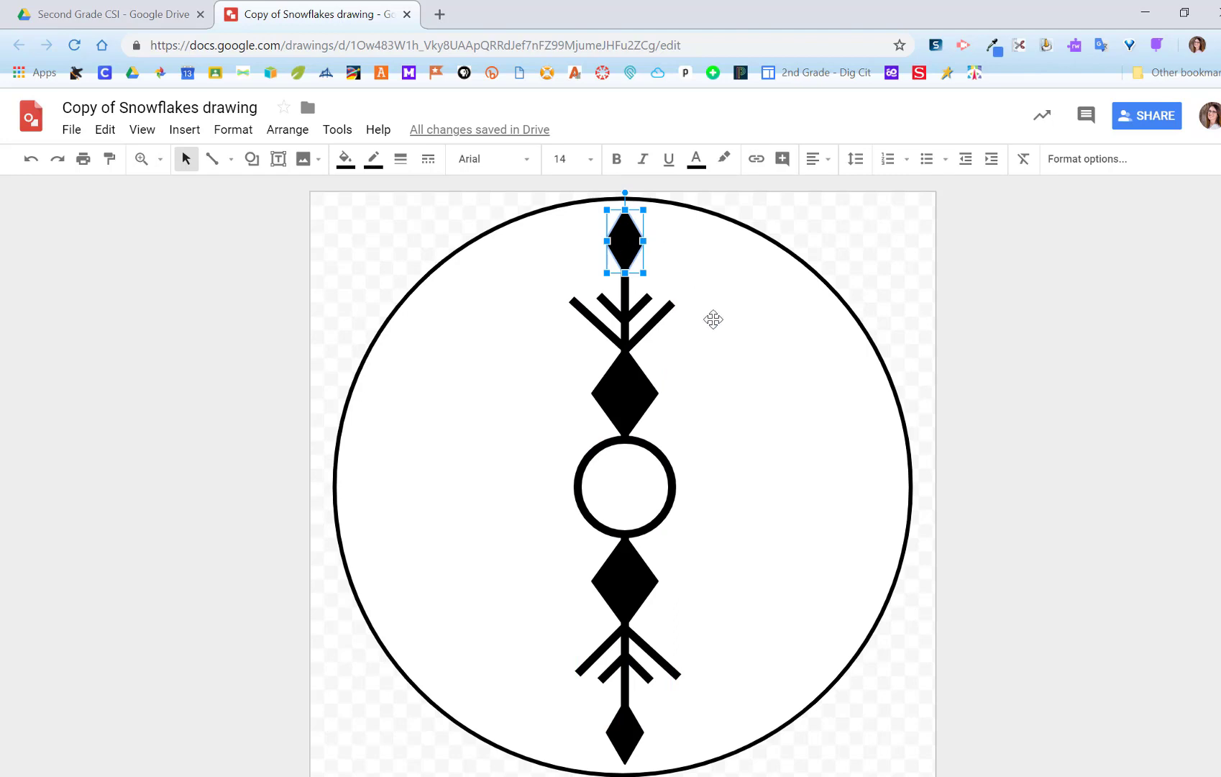
pyautogui.press('Delete')
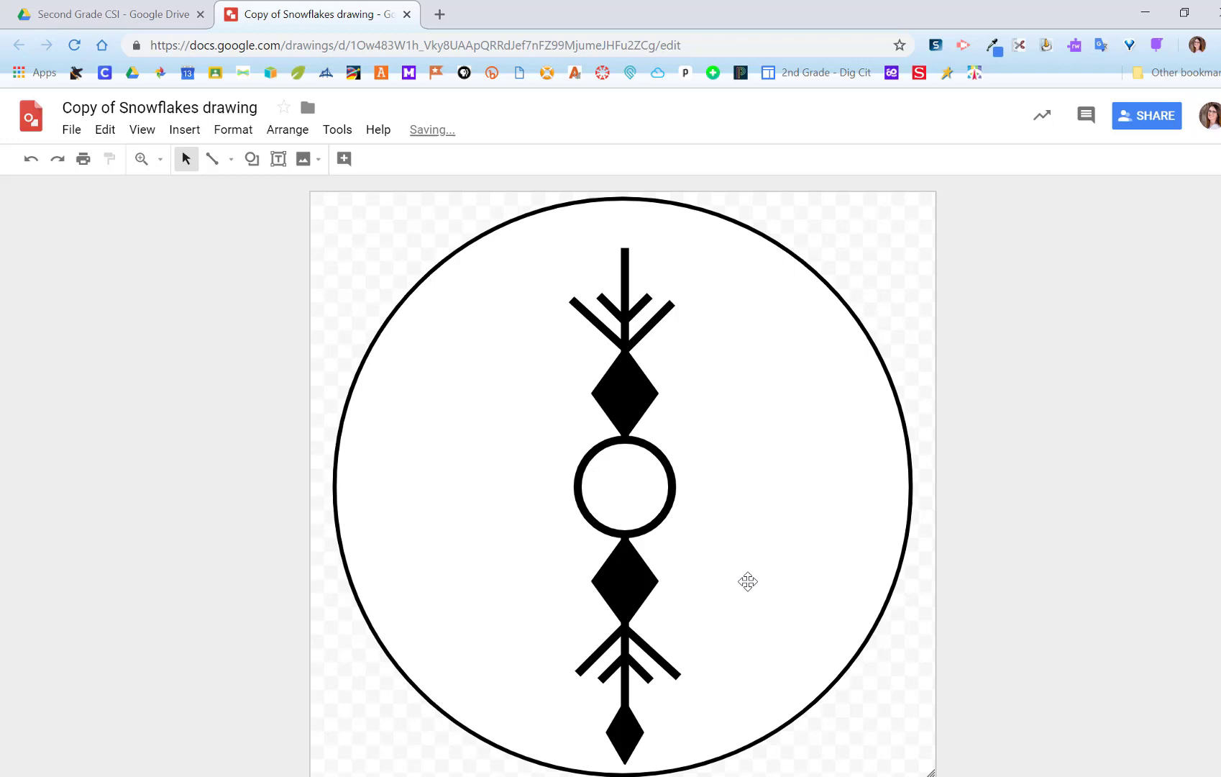
pyautogui.click(625, 733)
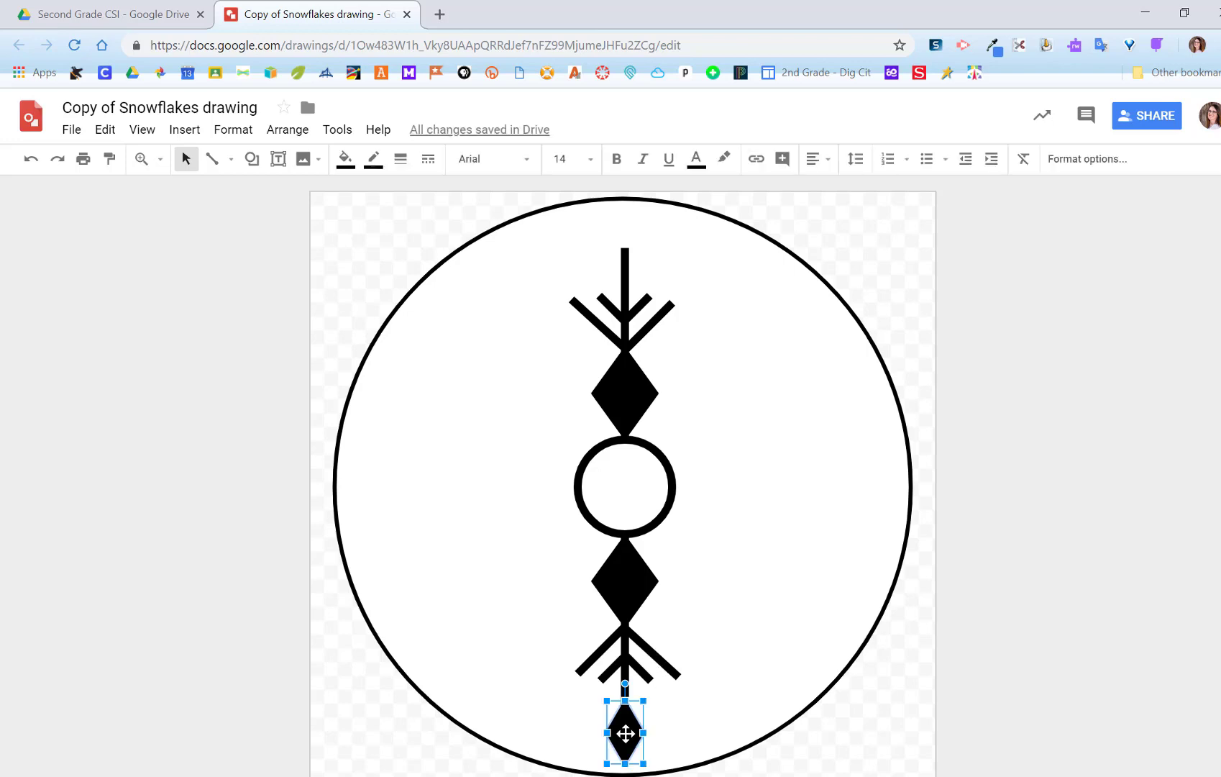
pyautogui.press('Delete')
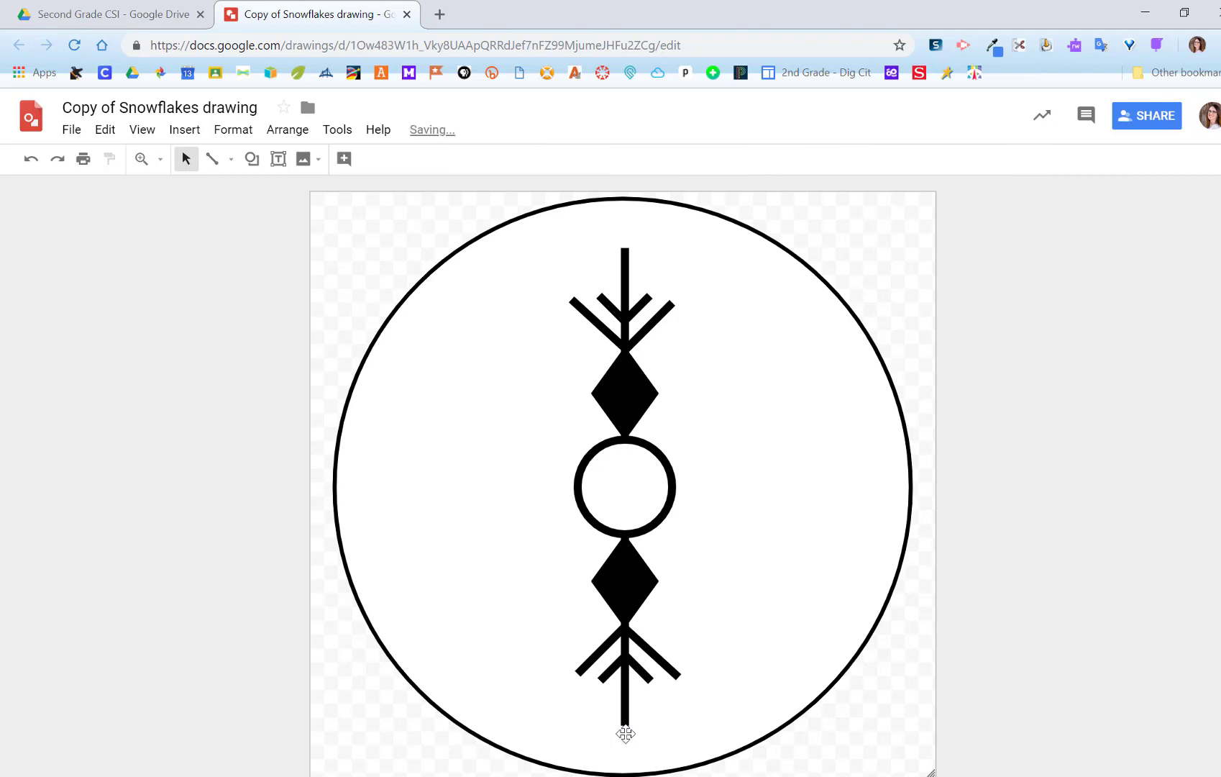
pyautogui.click(1211, 765)
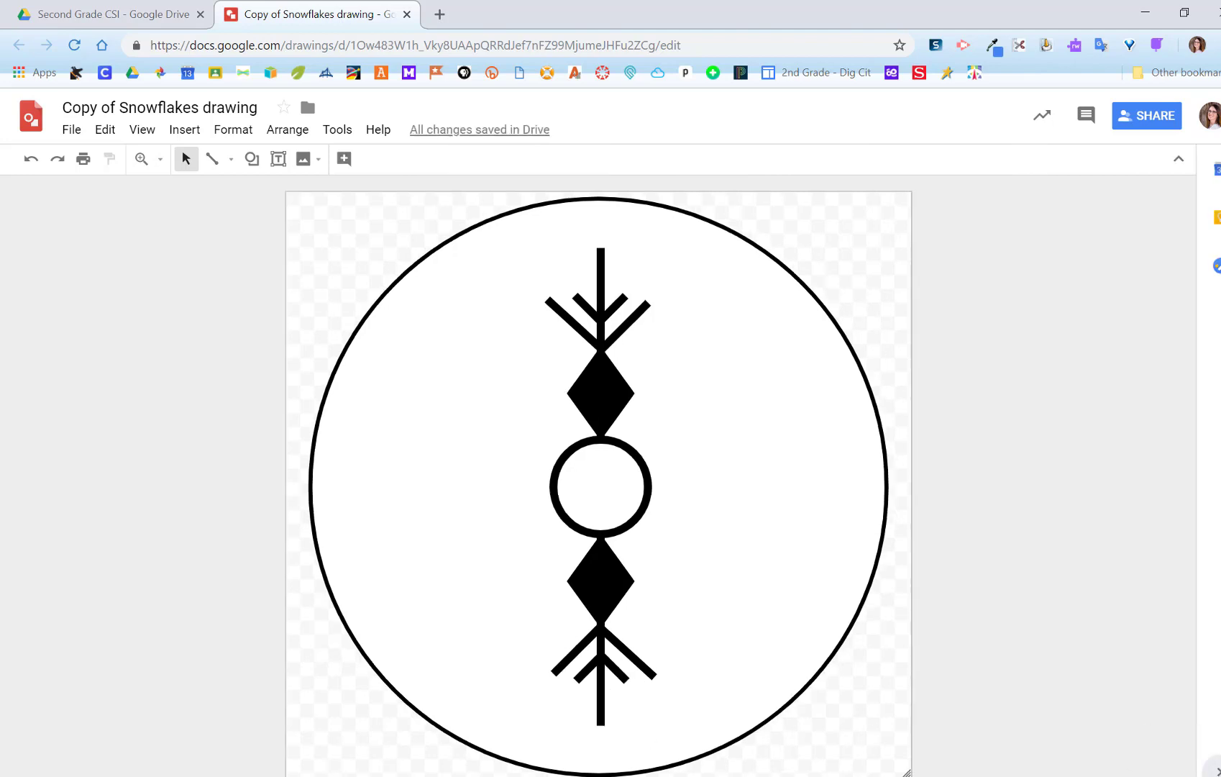
pyautogui.click(1214, 770)
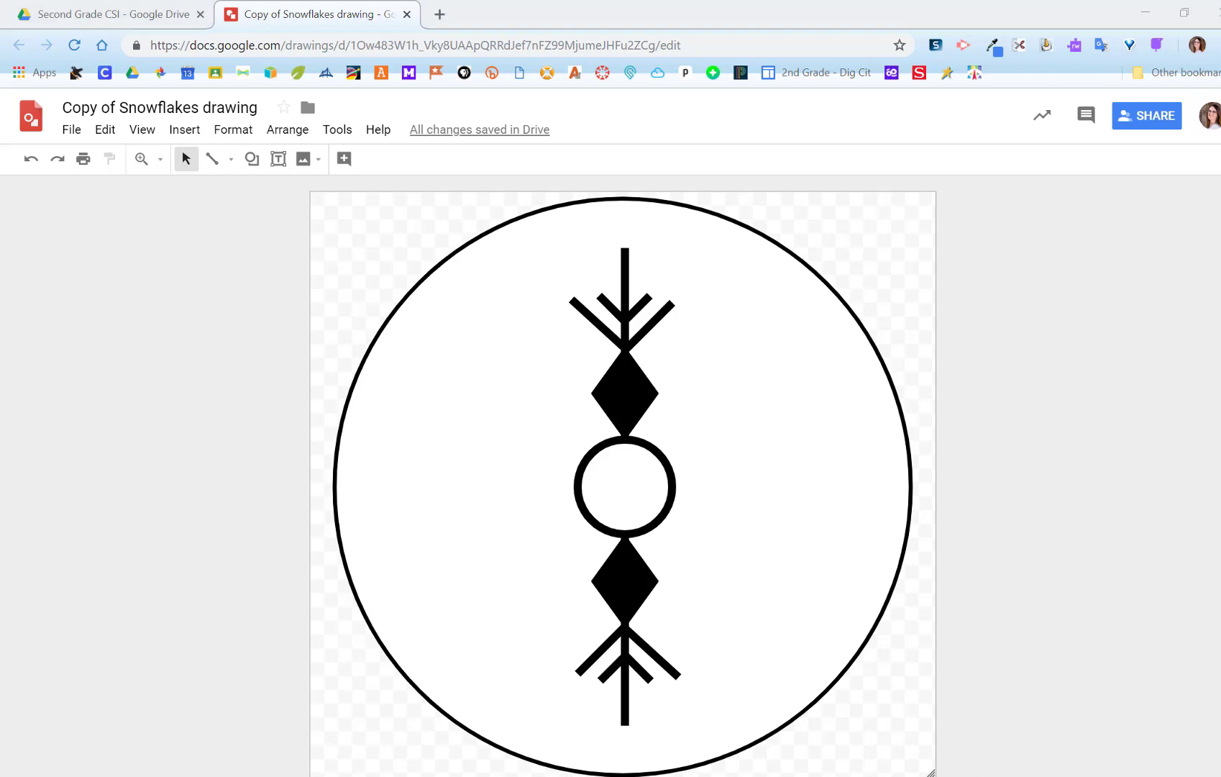
pyautogui.click(1159, 735)
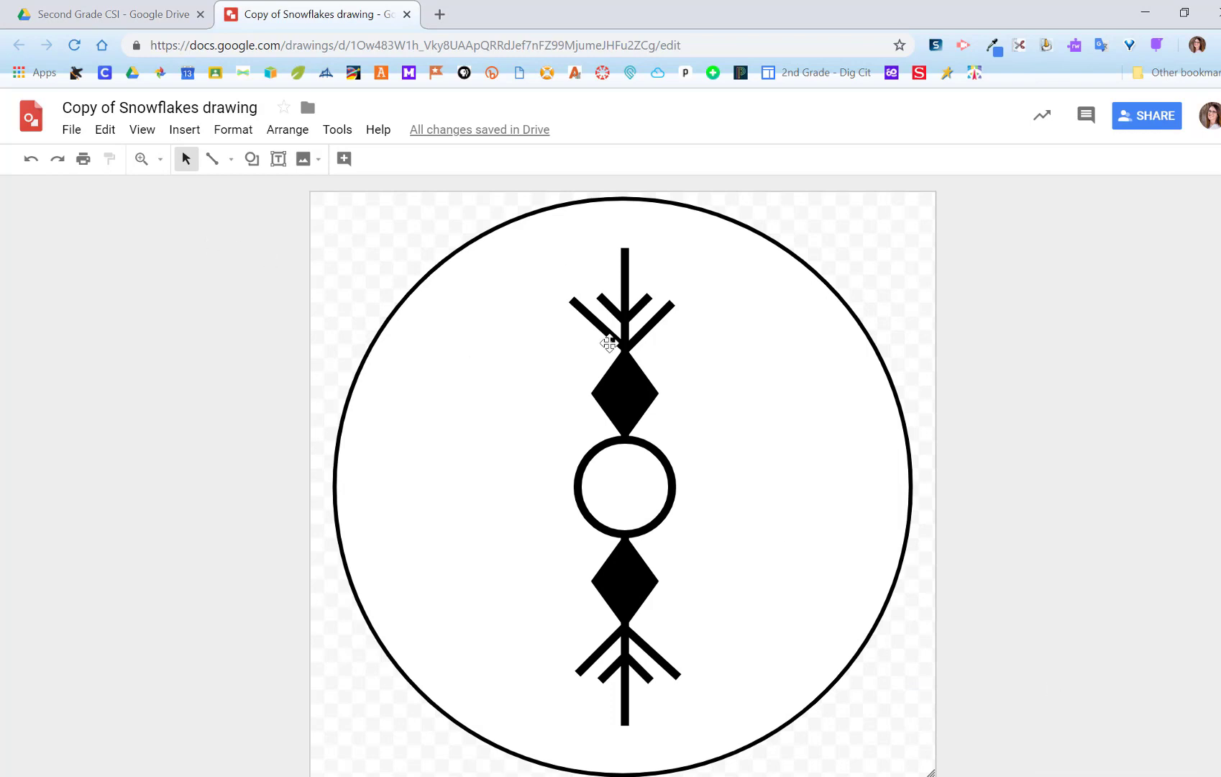
# Step: Delete the upper and lower black diamonds from the vertical stem
pyautogui.click(627, 389)
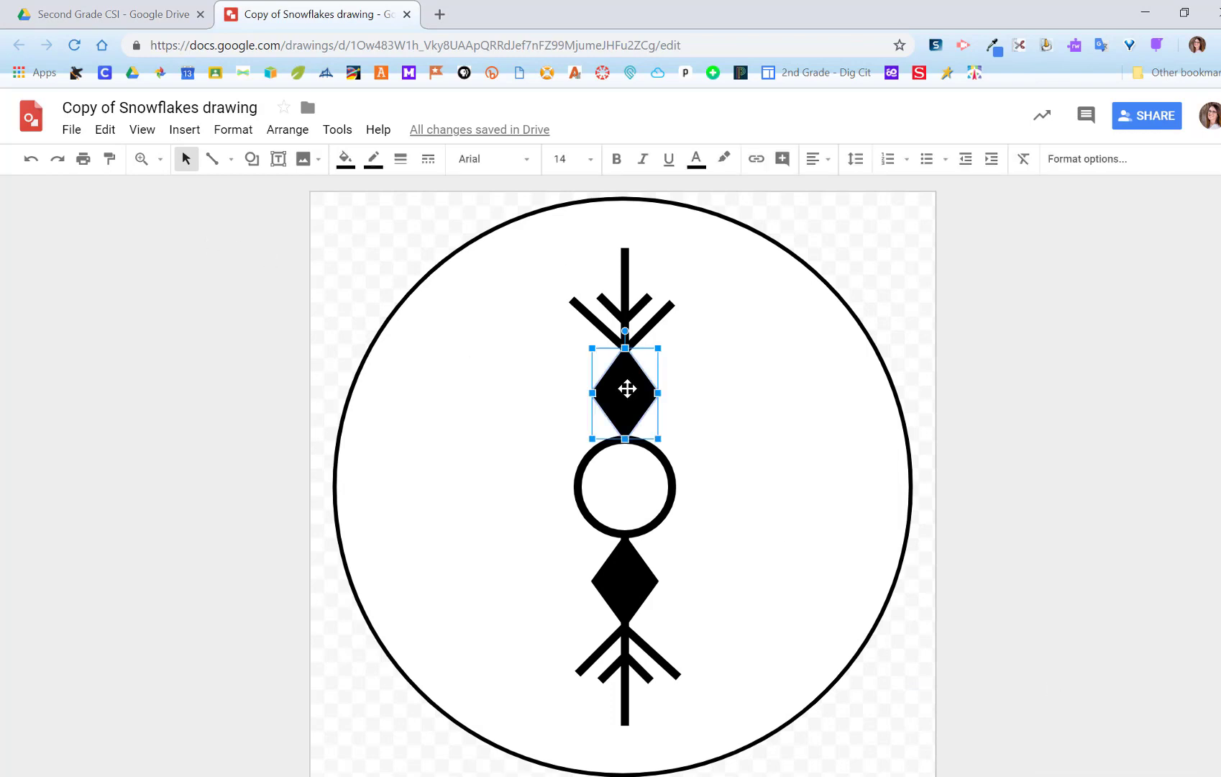
pyautogui.press('Delete')
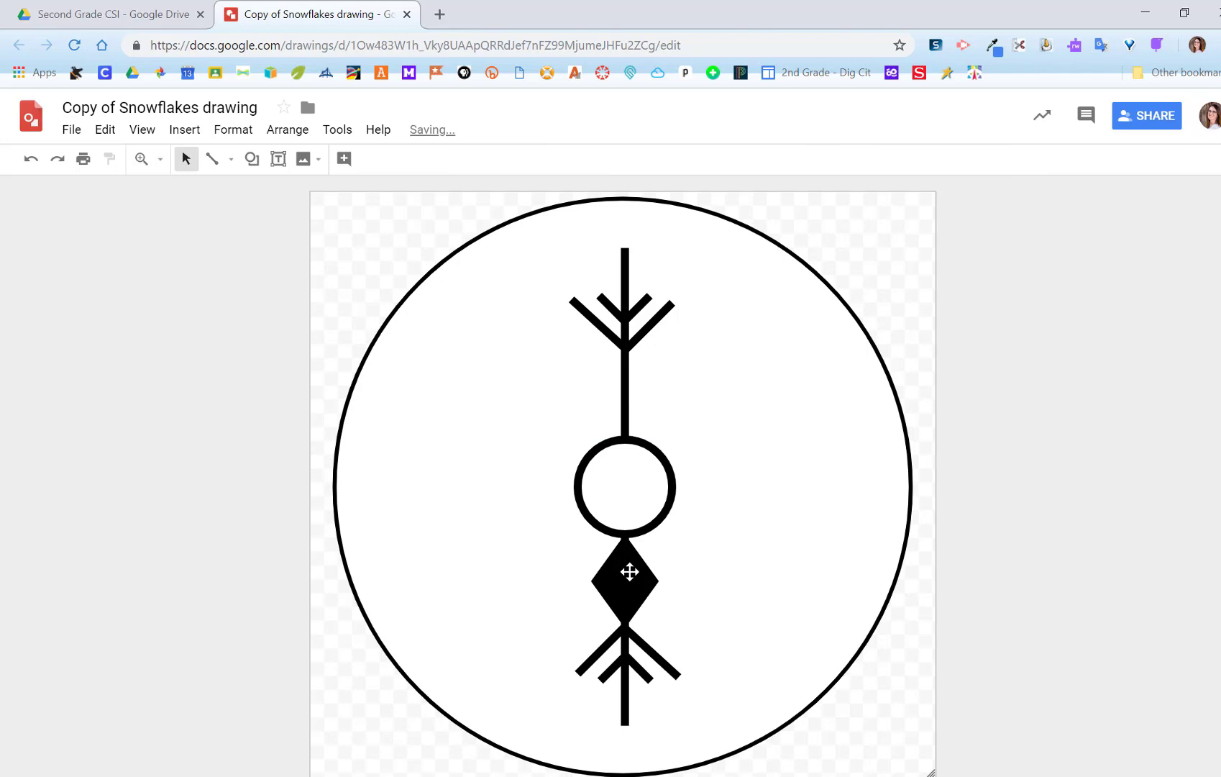
pyautogui.click(627, 575)
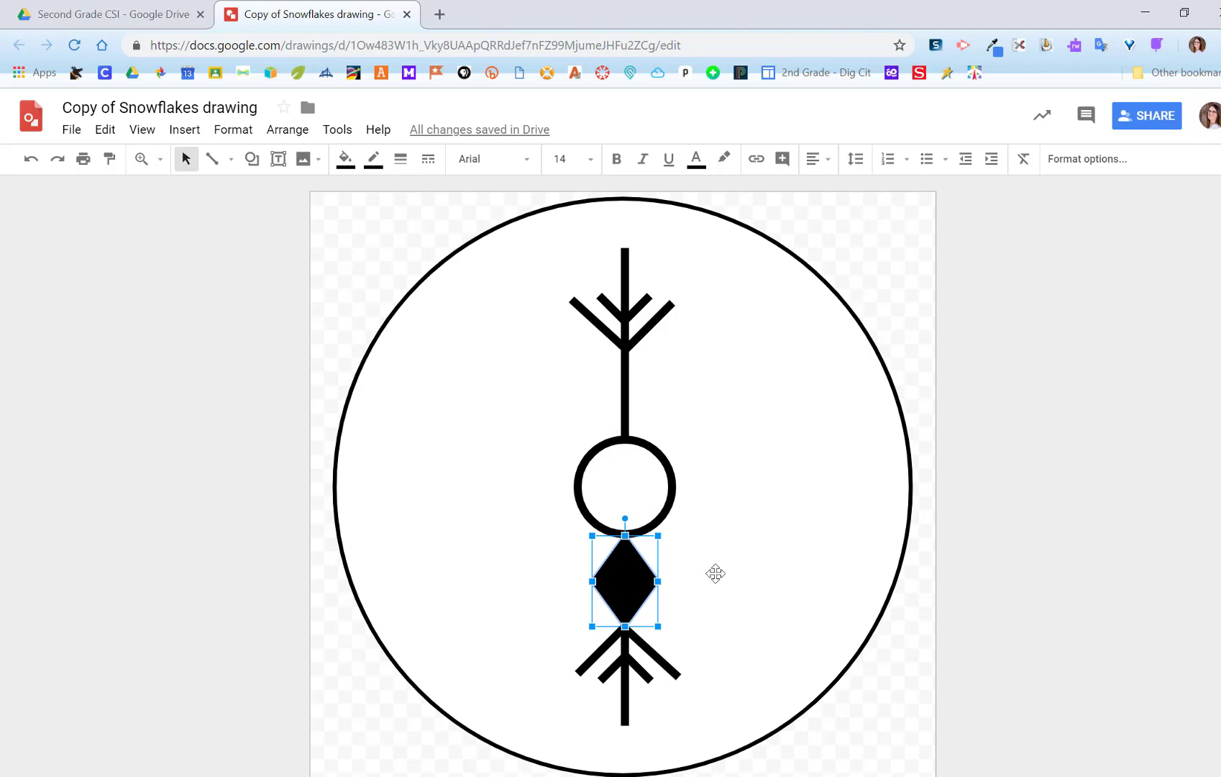
pyautogui.press('Delete')
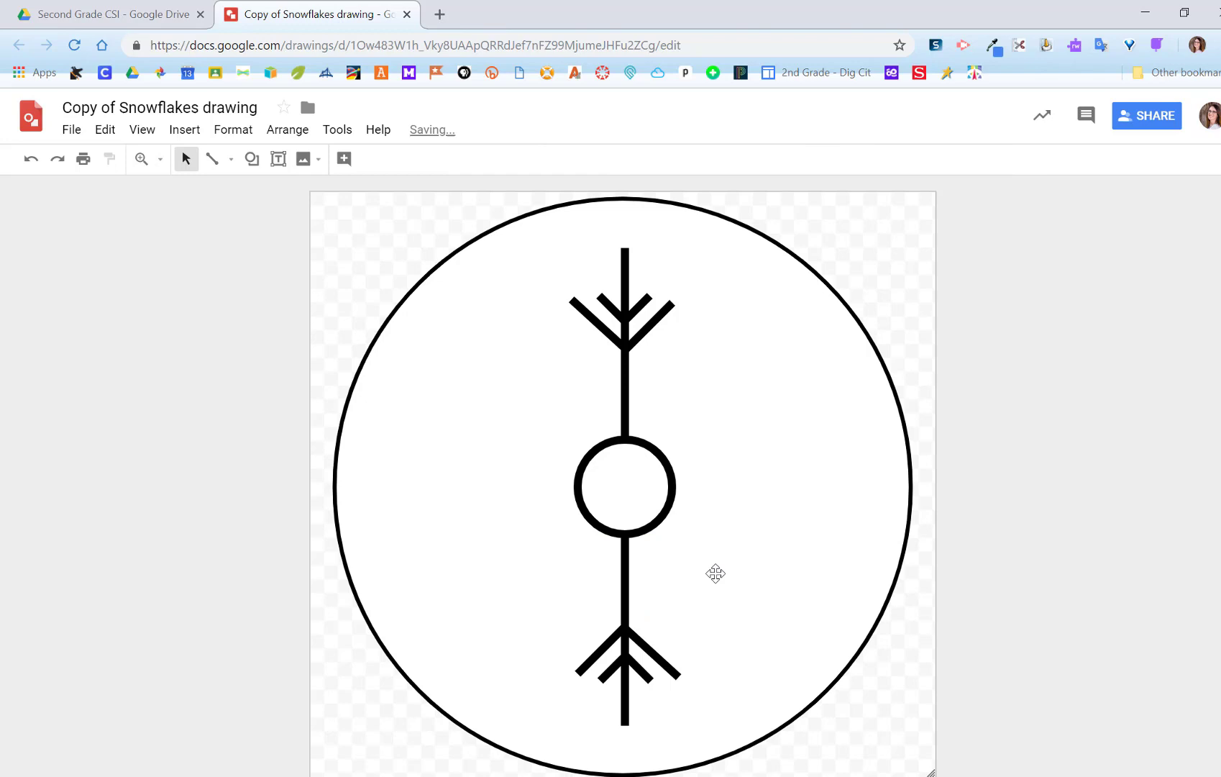
# Step: Pick the Triangle tool from the Shape menu's Shapes category
pyautogui.click(253, 160)
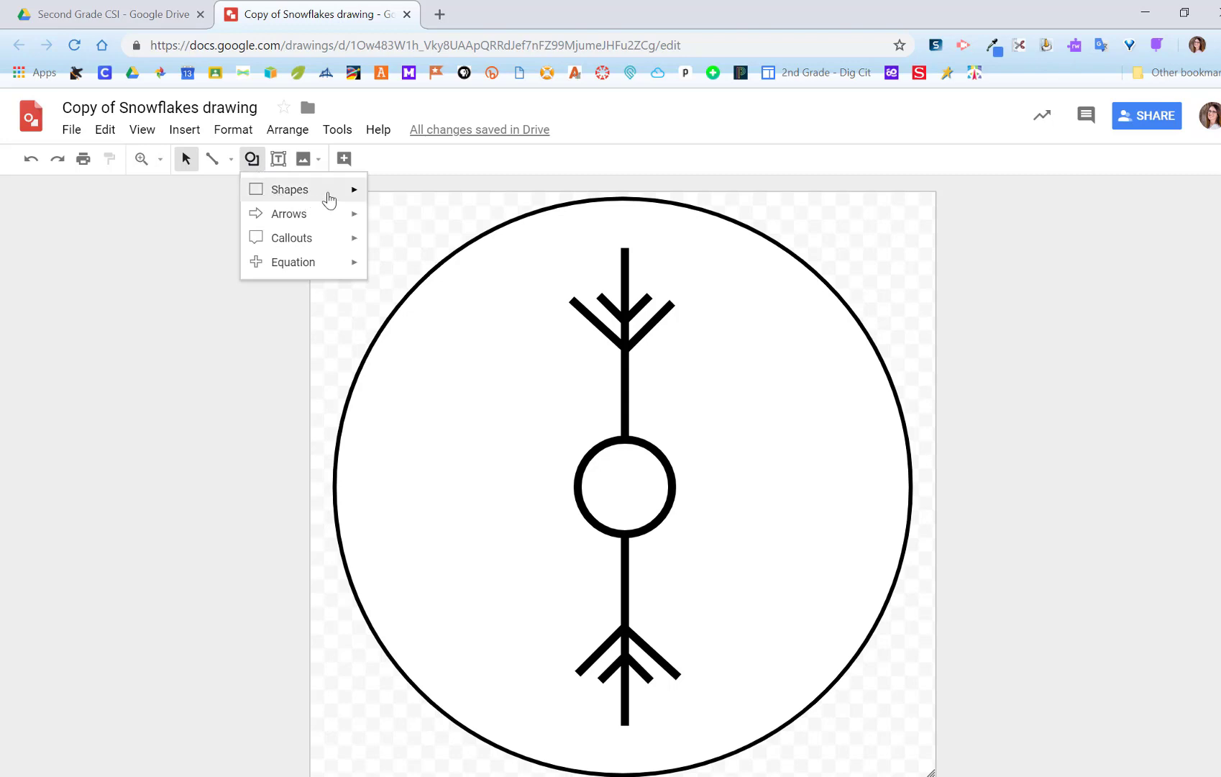
pyautogui.moveTo(329, 226)
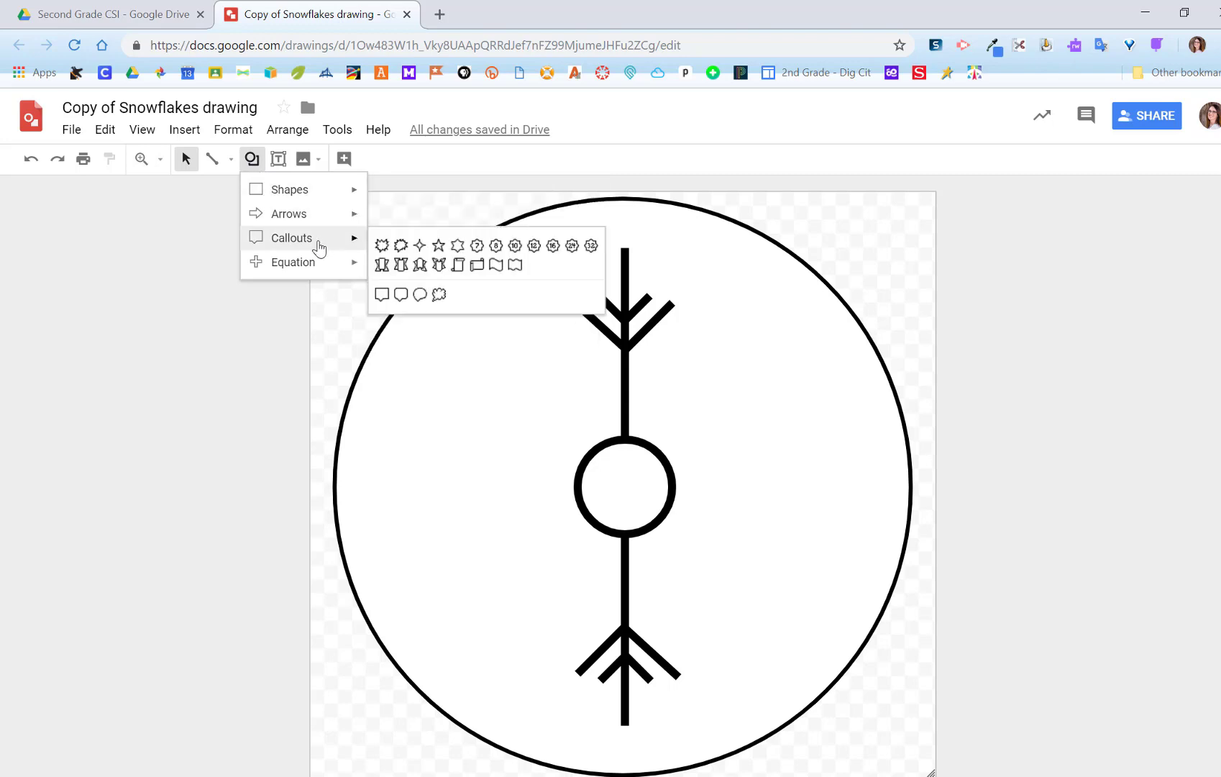
pyautogui.moveTo(319, 266)
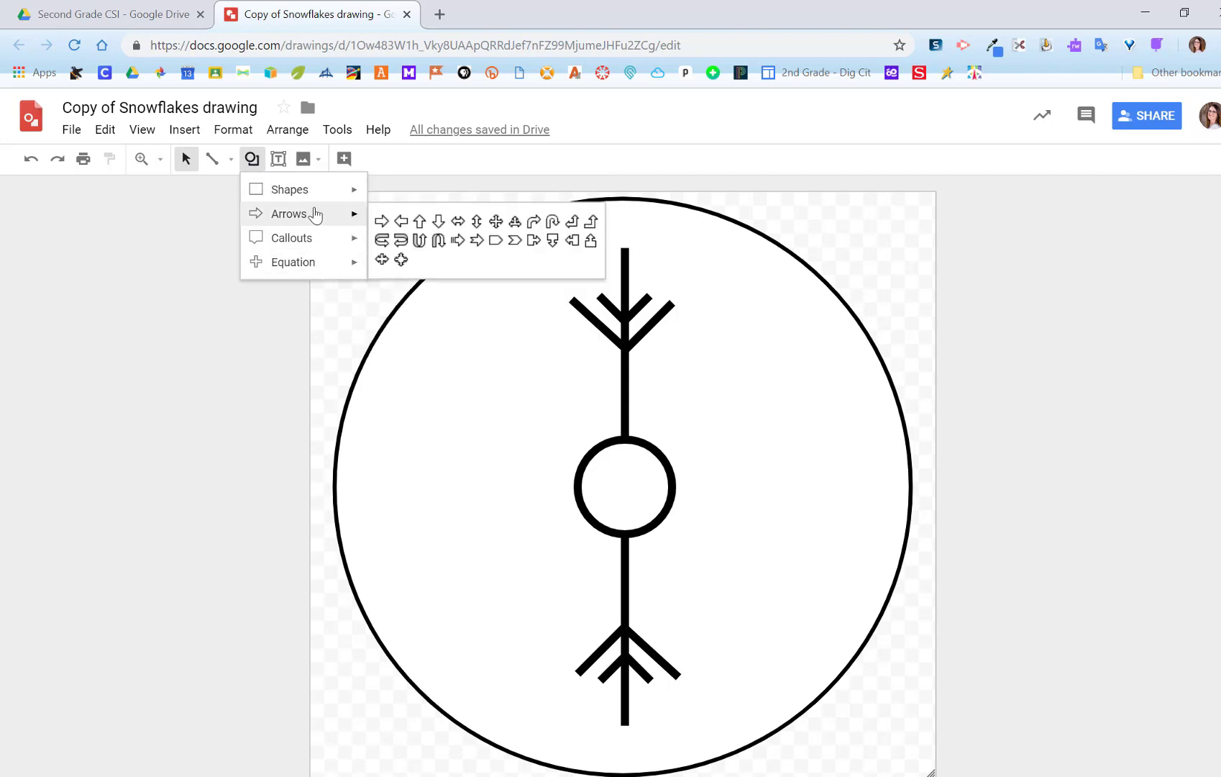
pyautogui.moveTo(315, 192)
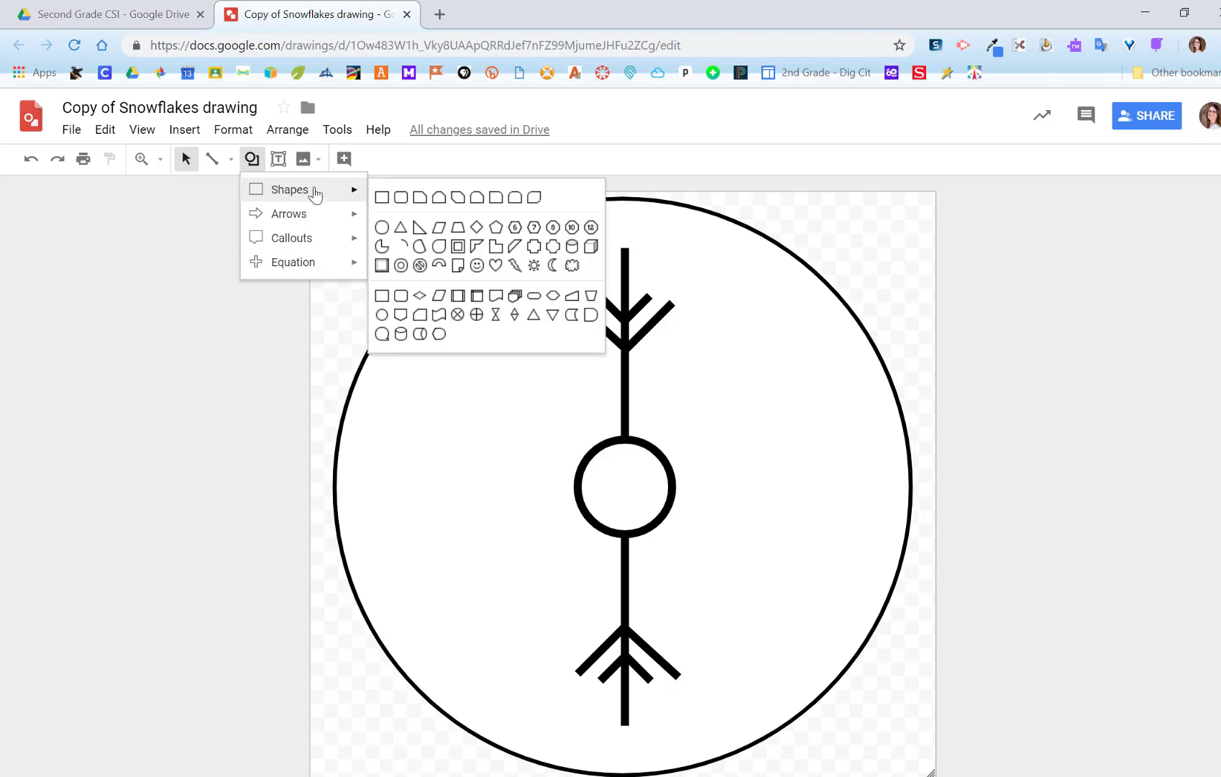
pyautogui.click(401, 230)
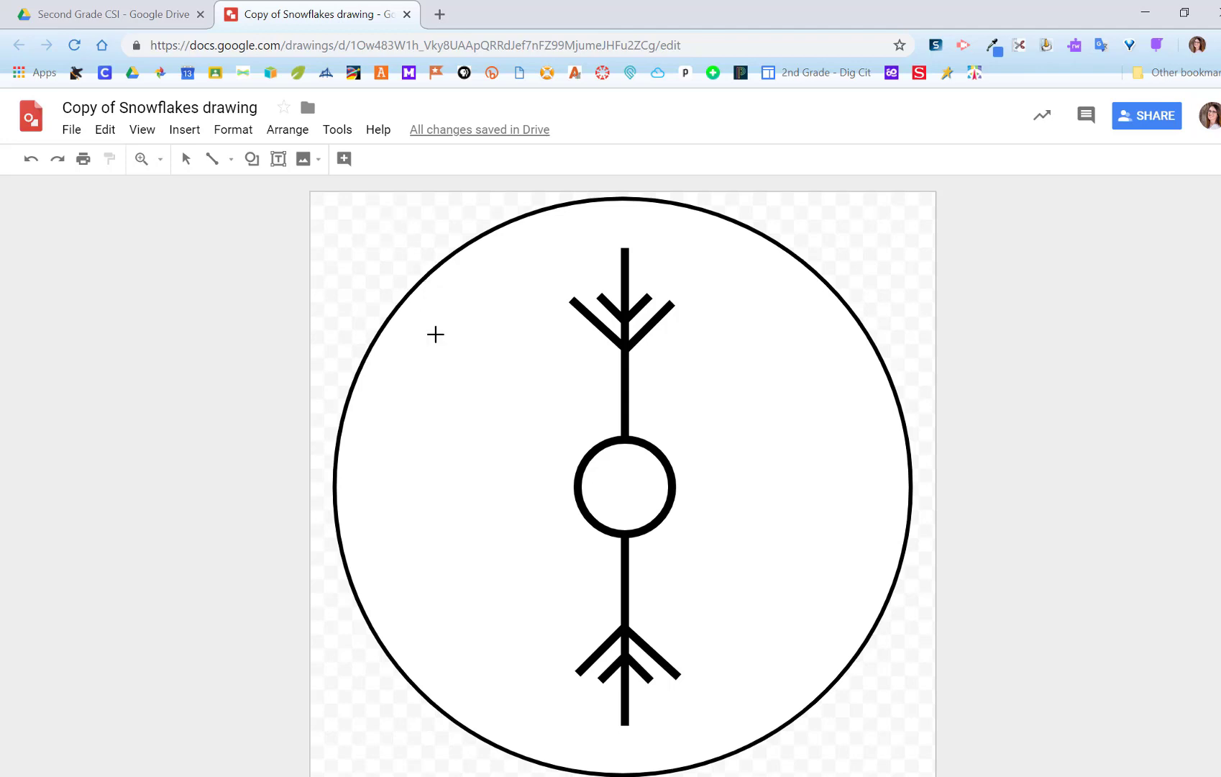
# Step: Draw a small narrow triangle and place it on the top tip of the stem
pyautogui.moveTo(436, 334); pyautogui.dragTo(482, 403)
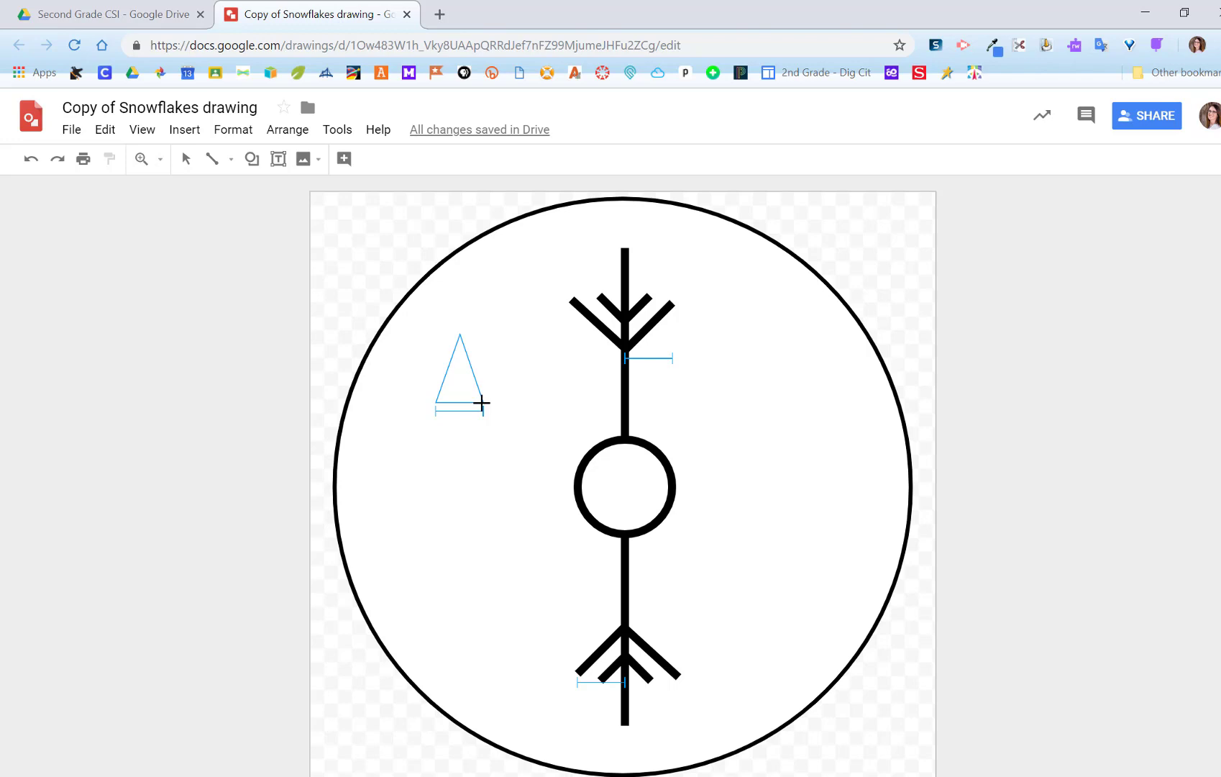
pyautogui.moveTo(482, 403); pyautogui.dragTo(481, 404)
pyautogui.moveTo(481, 404); pyautogui.dragTo(481, 404)
pyautogui.moveTo(481, 405); pyautogui.dragTo(460, 472)
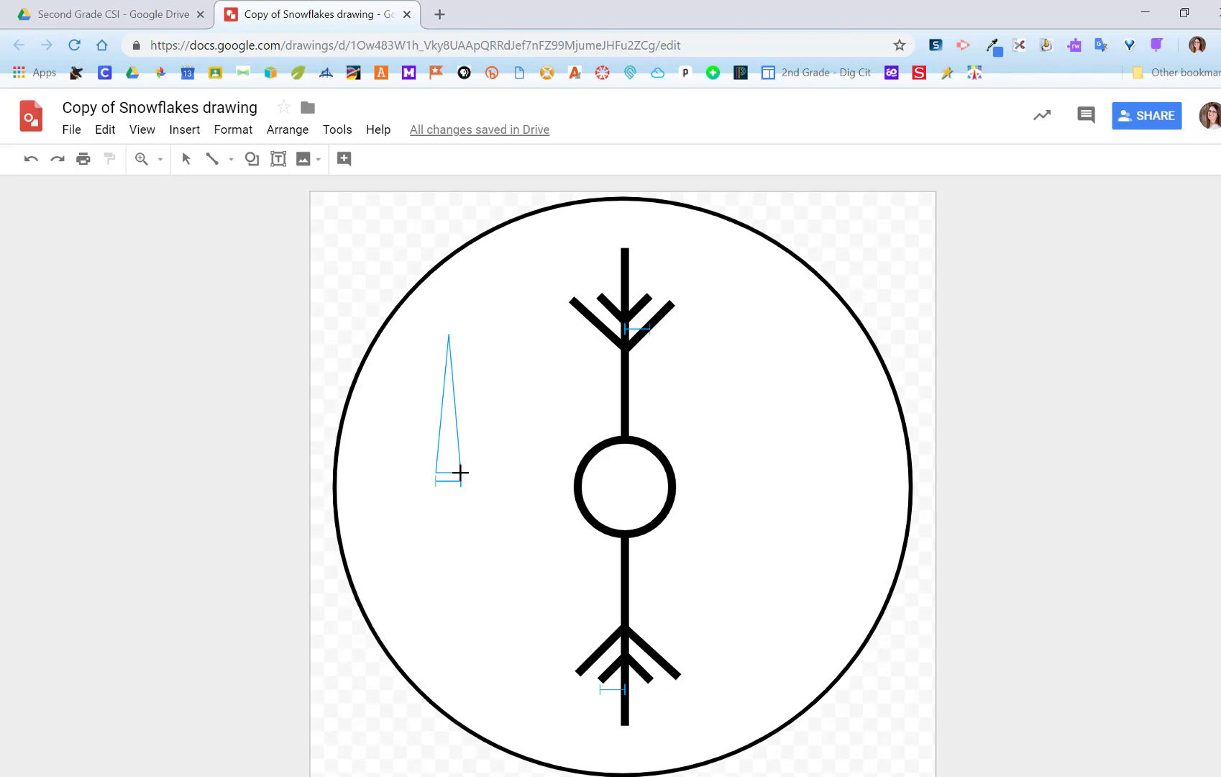
pyautogui.moveTo(461, 472); pyautogui.dragTo(450, 385)
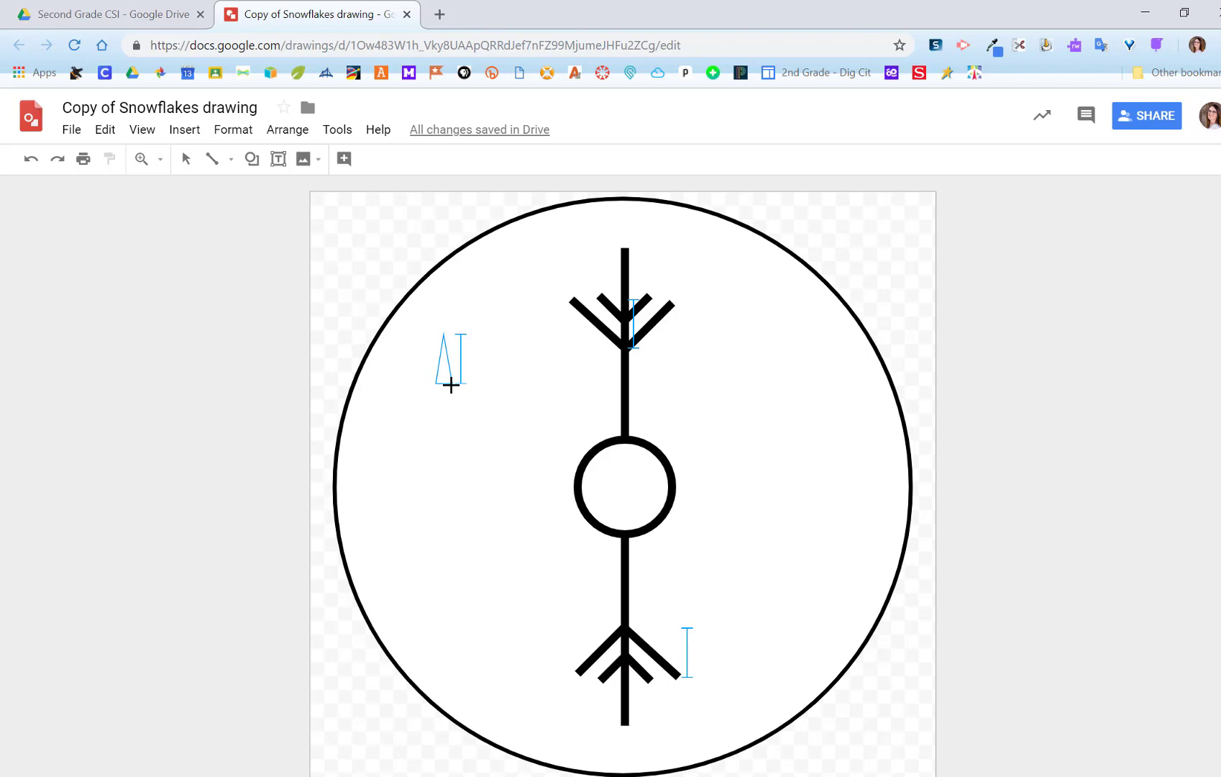
pyautogui.moveTo(450, 385); pyautogui.dragTo(466, 407)
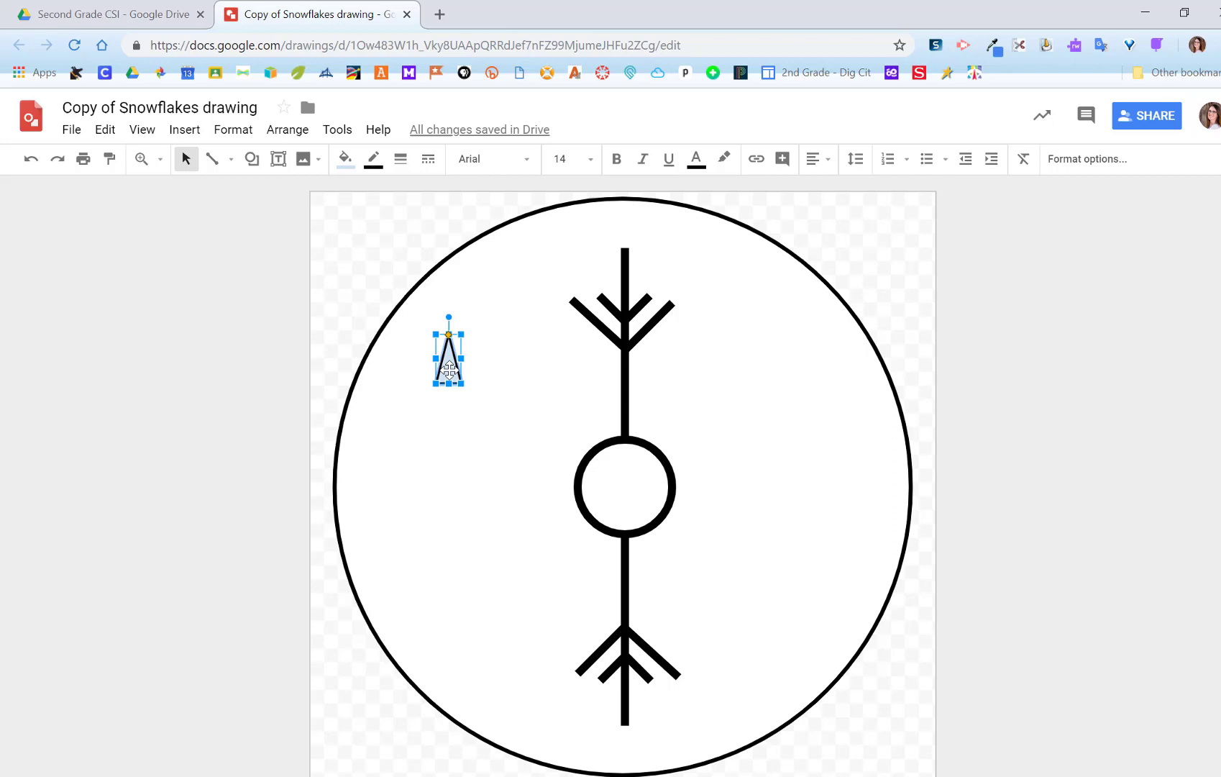
pyautogui.moveTo(449, 370); pyautogui.dragTo(625, 241)
pyautogui.click(512, 297)
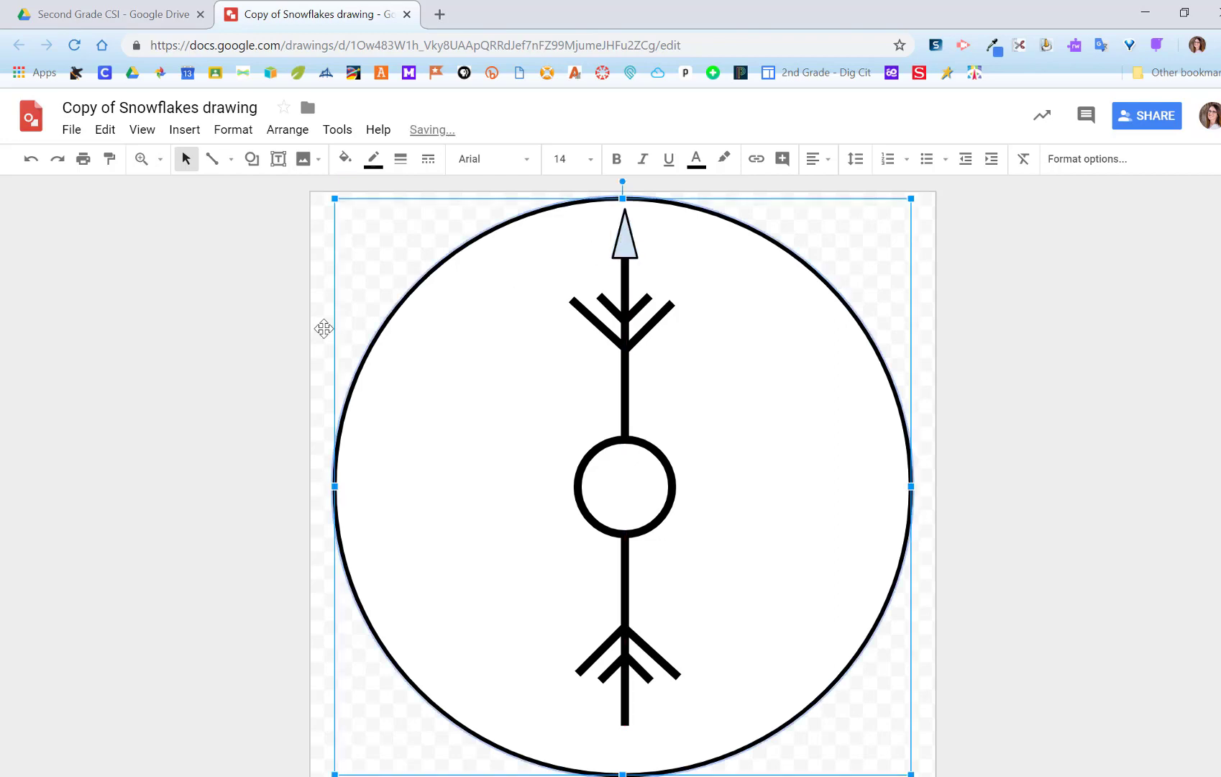
pyautogui.click(180, 360)
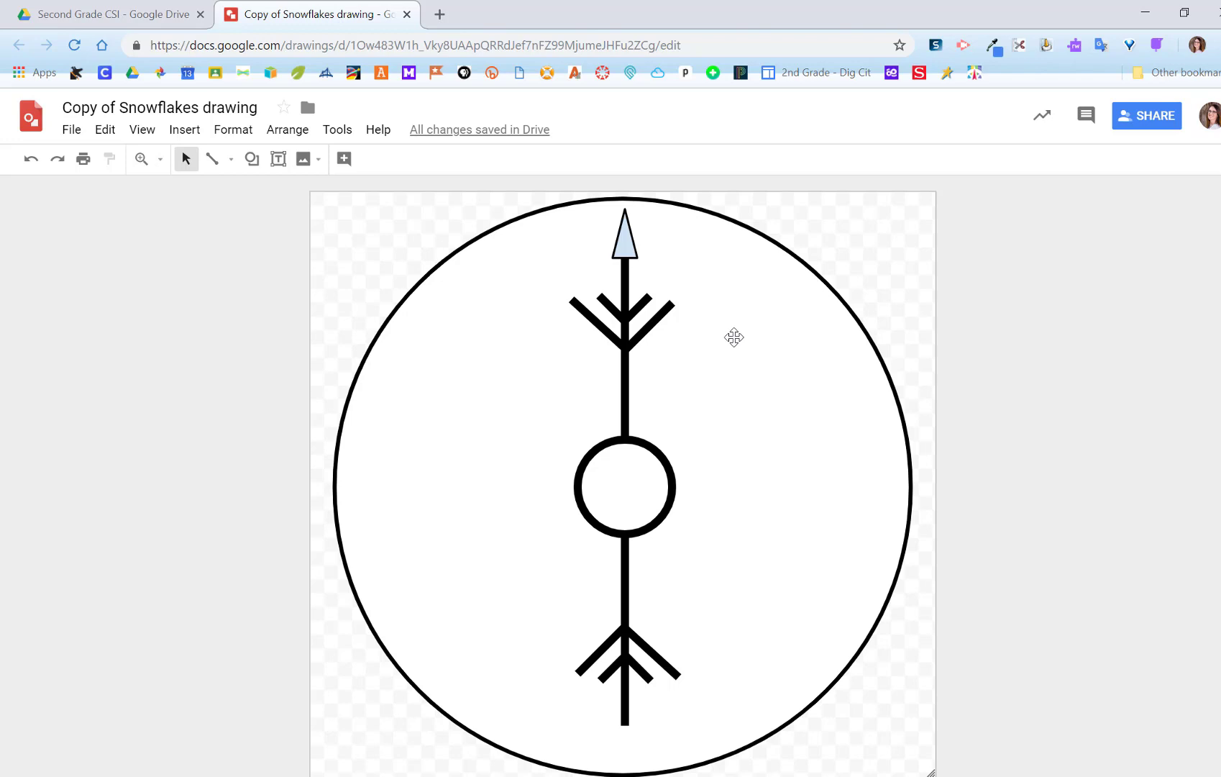
# Step: Fill the top triangle arrowhead with solid black
pyautogui.click(624, 248)
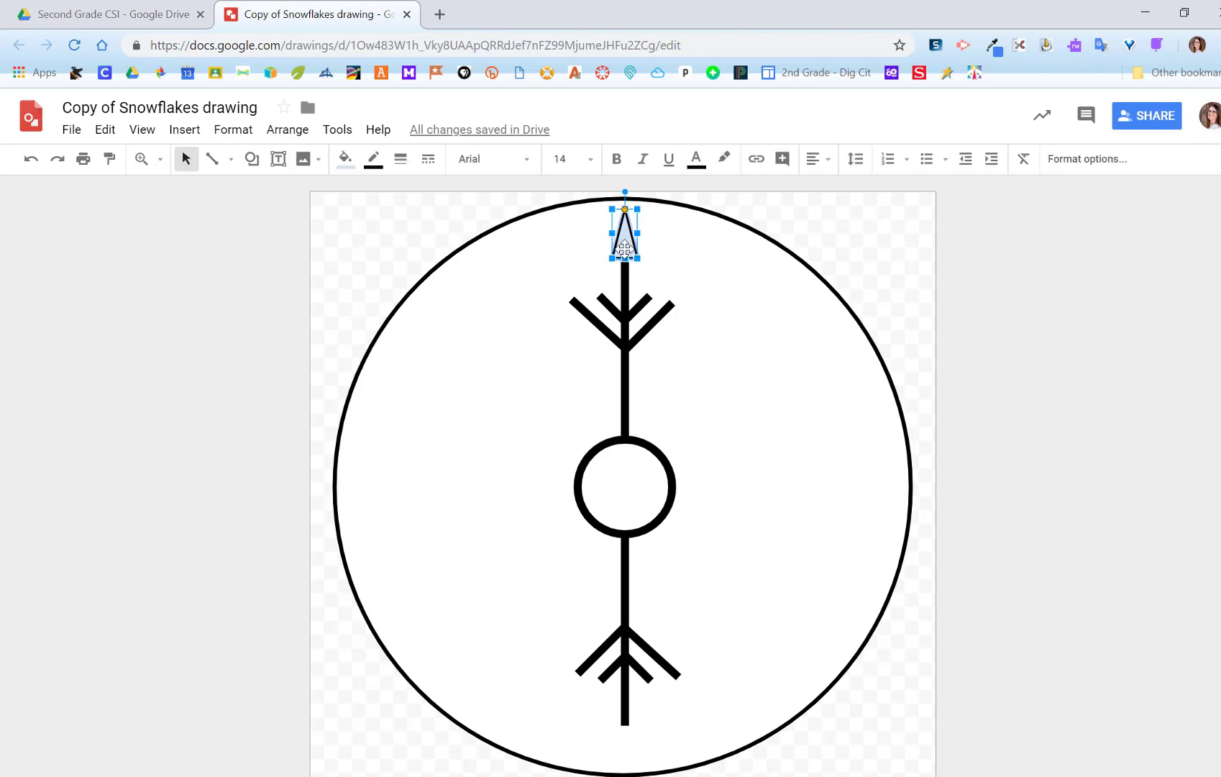
pyautogui.click(345, 159)
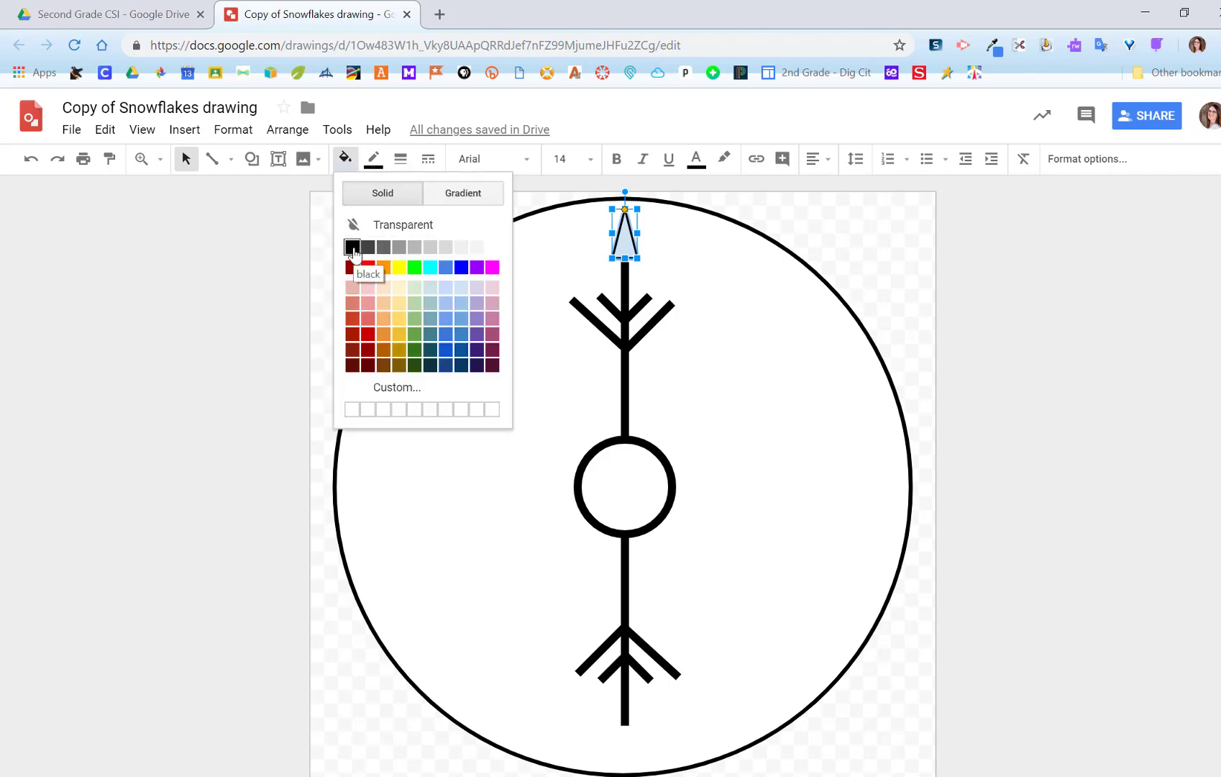
pyautogui.click(352, 248)
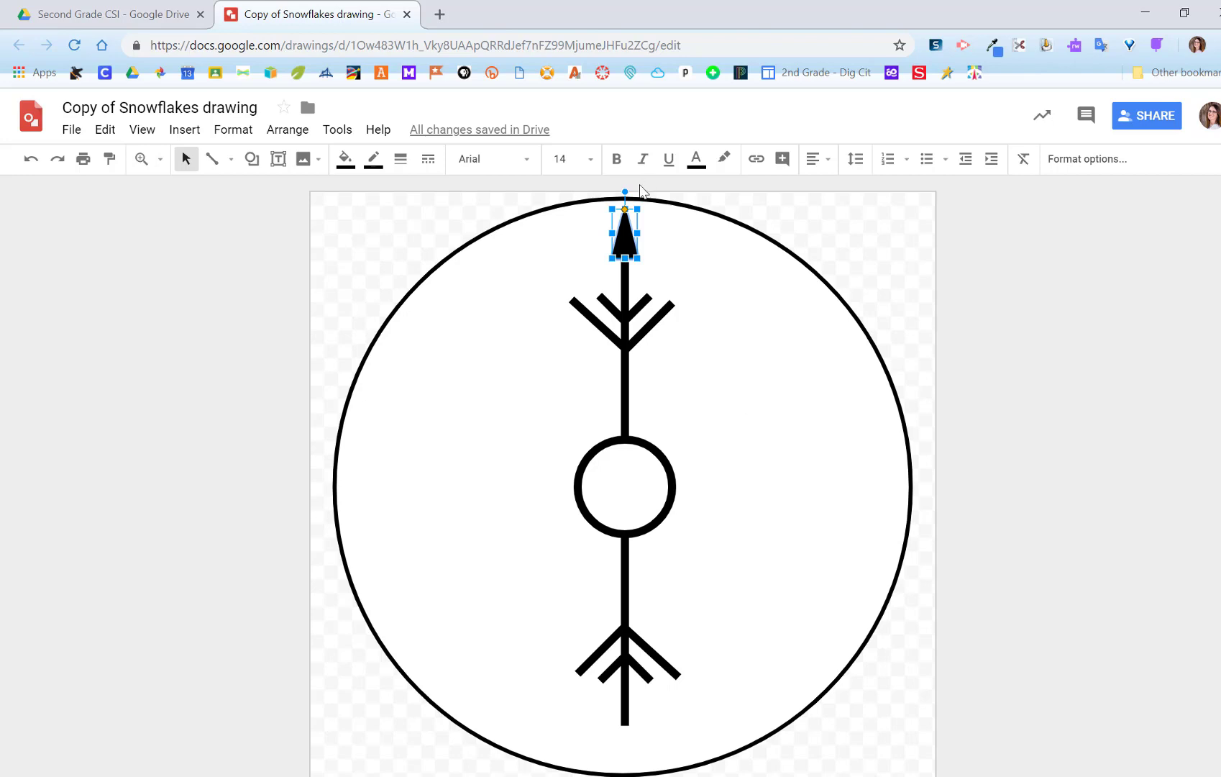
pyautogui.click(886, 226)
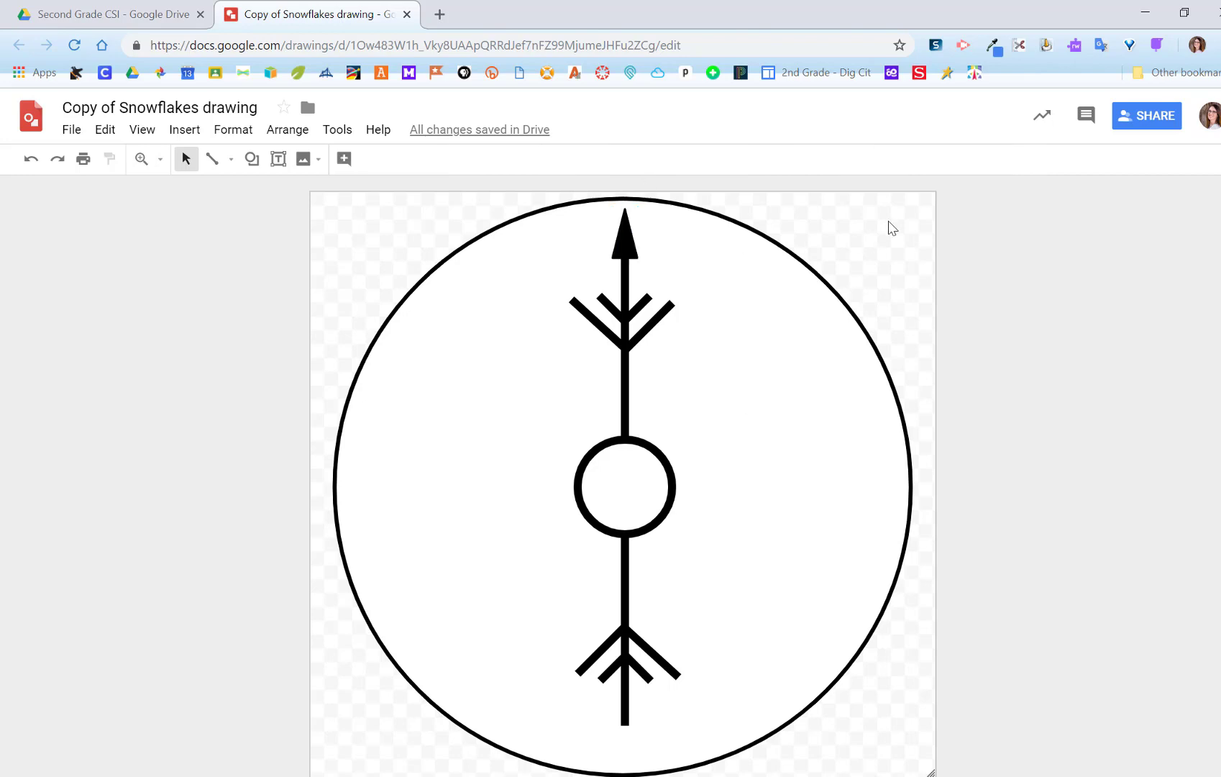
# Step: Duplicate the arrowhead, turn the copy to point down, and cap the stem's bottom end
pyautogui.click(626, 246)
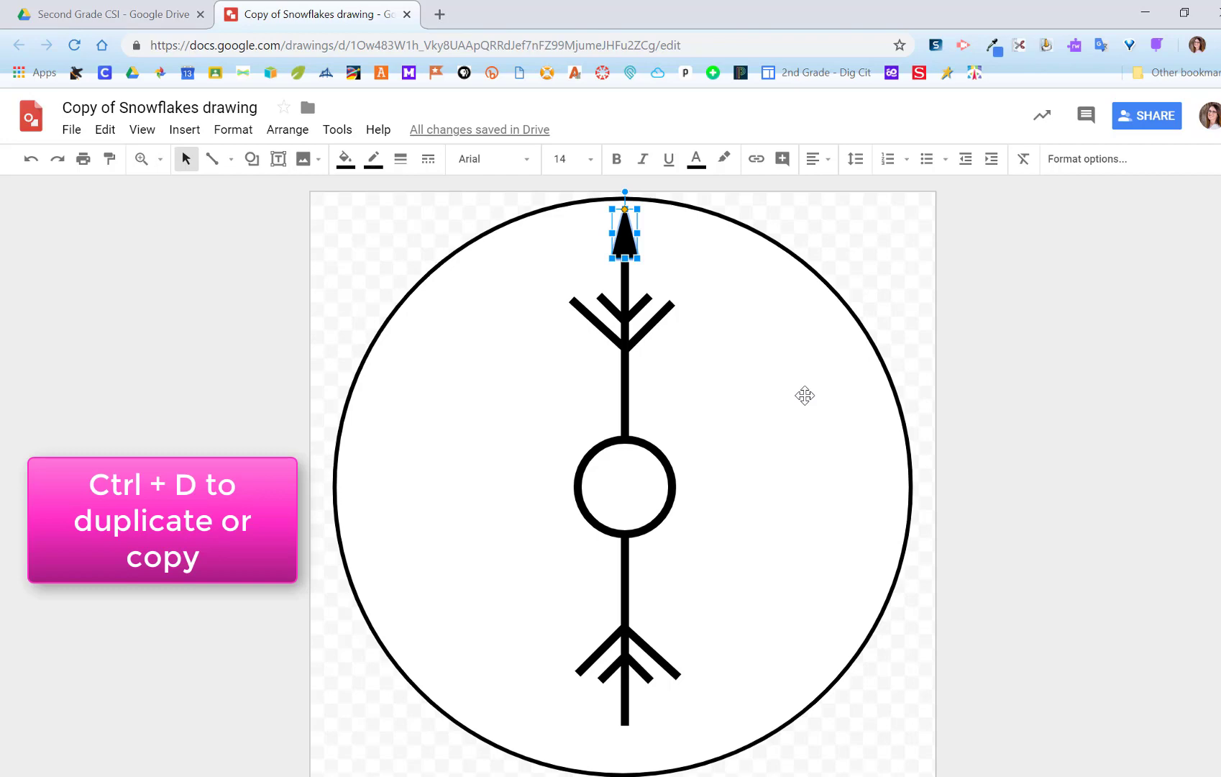
pyautogui.hotkey('ctrl', 'd')
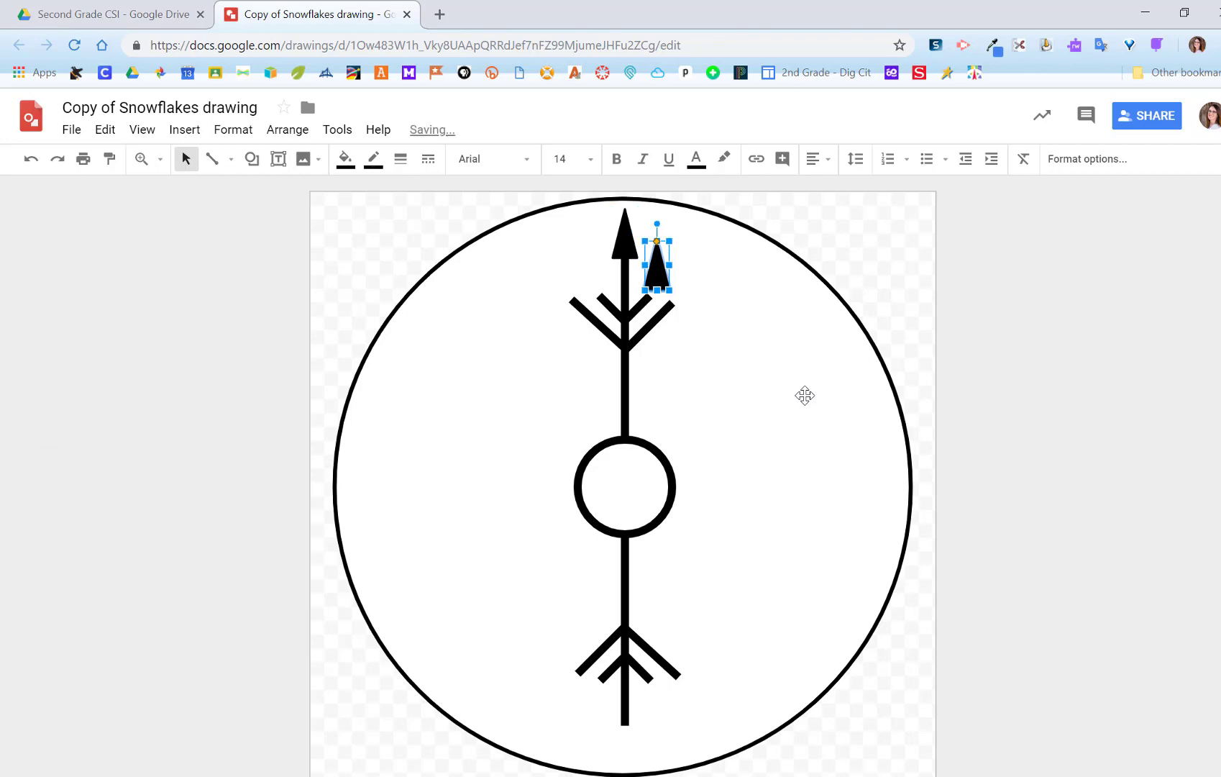
pyautogui.moveTo(657, 266); pyautogui.dragTo(721, 679)
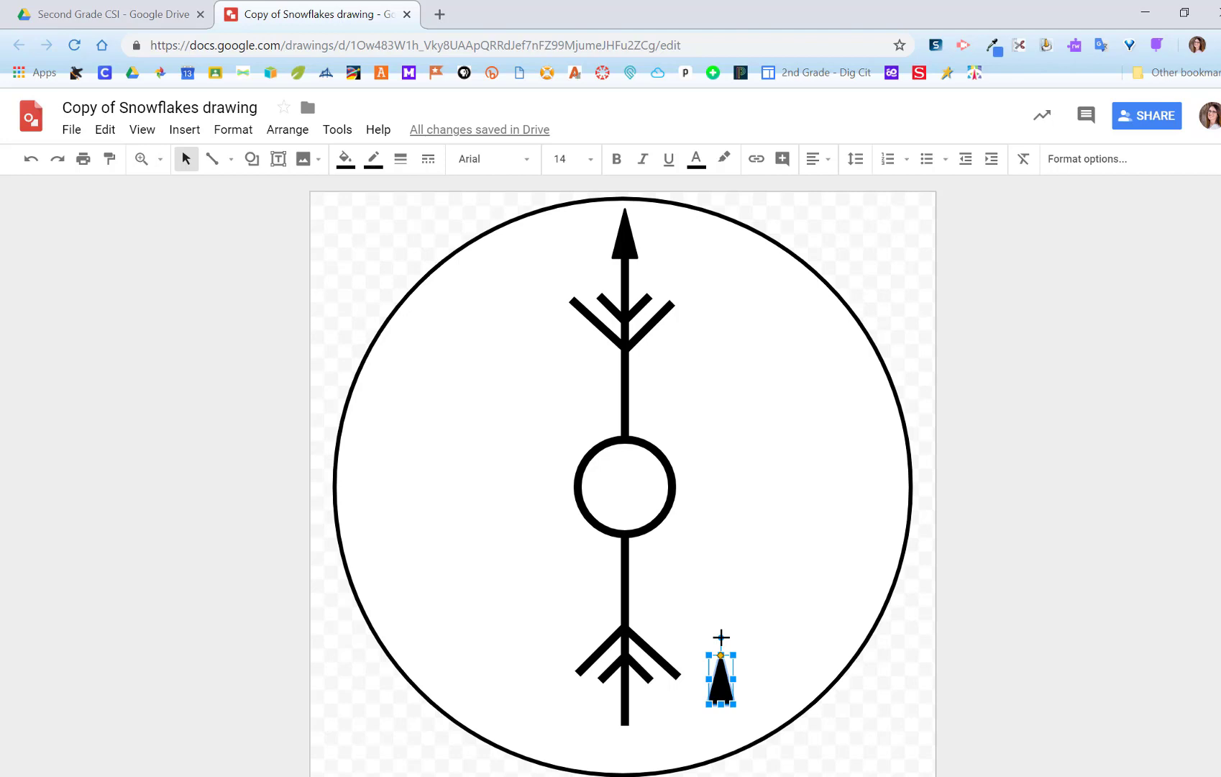
pyautogui.moveTo(720, 637); pyautogui.dragTo(721, 766)
pyautogui.moveTo(720, 767); pyautogui.dragTo(748, 608)
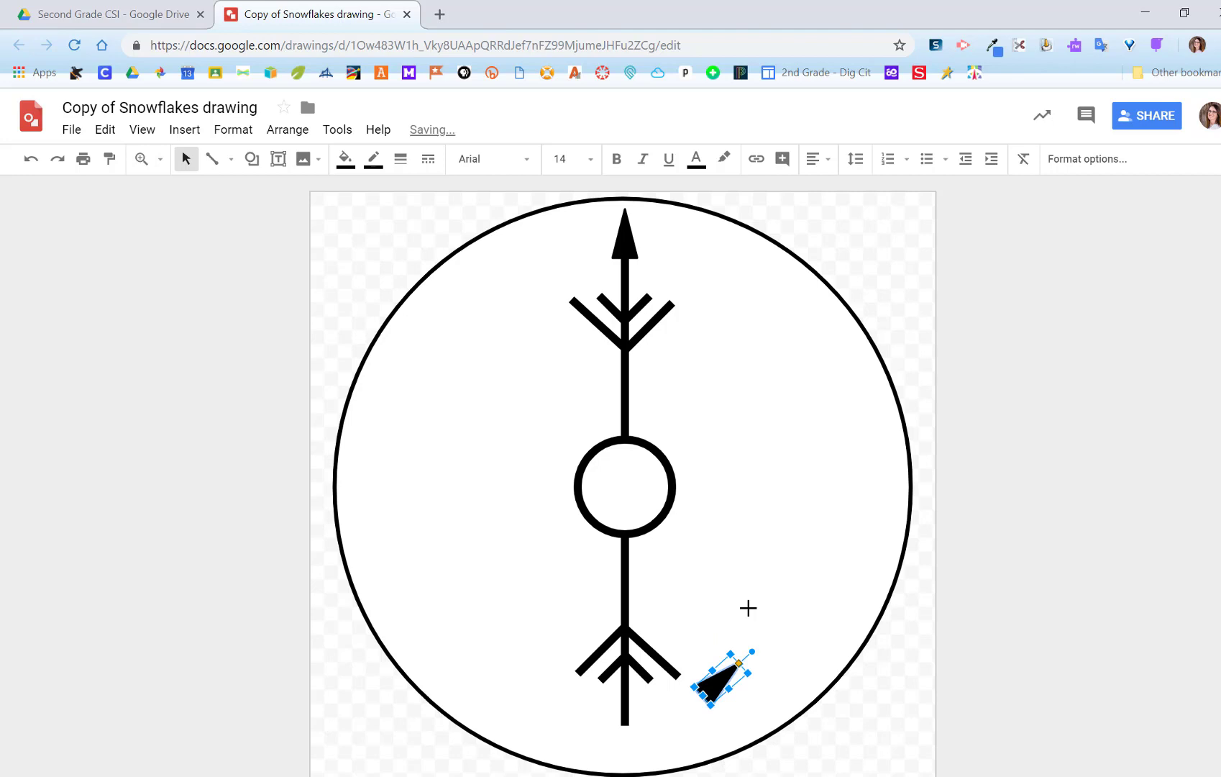
pyautogui.hotkey('ctrl', 'z')
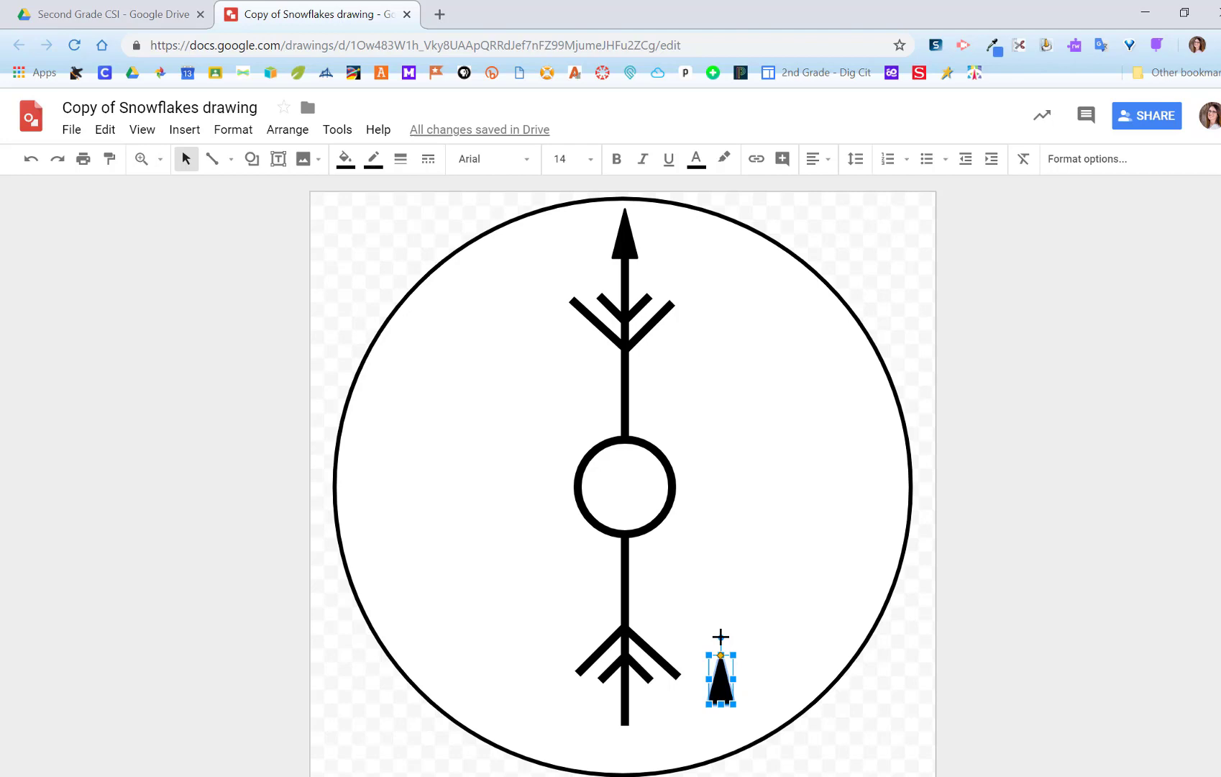
pyautogui.moveTo(721, 636); pyautogui.dragTo(725, 746)
pyautogui.moveTo(725, 747); pyautogui.dragTo(722, 733)
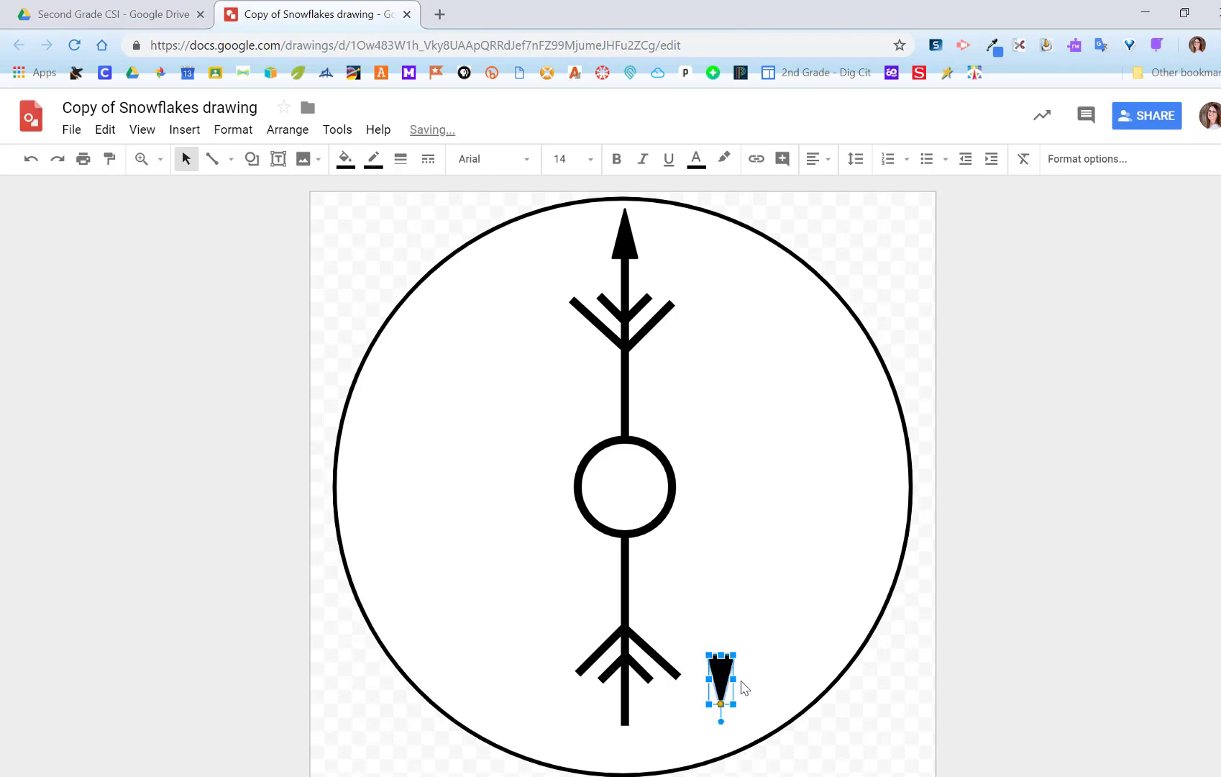
pyautogui.moveTo(722, 667); pyautogui.dragTo(625, 728)
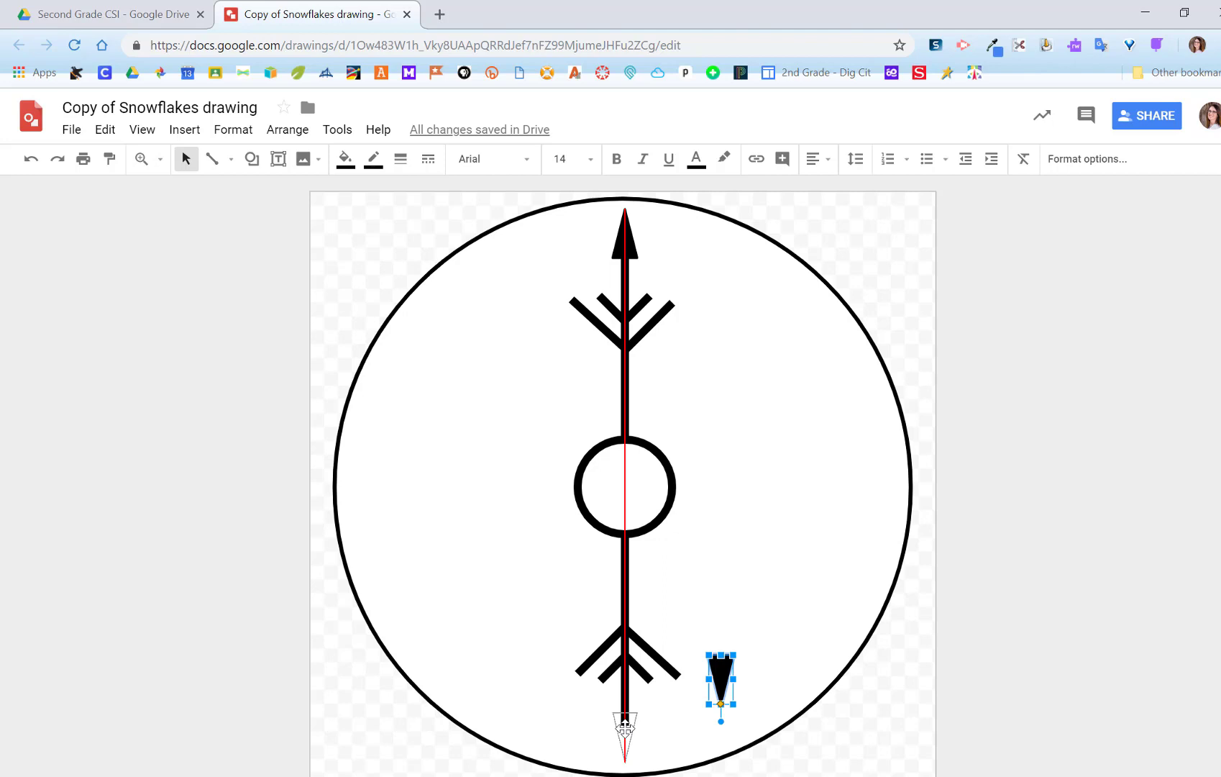
pyautogui.moveTo(625, 728); pyautogui.dragTo(625, 727)
pyautogui.click(884, 735)
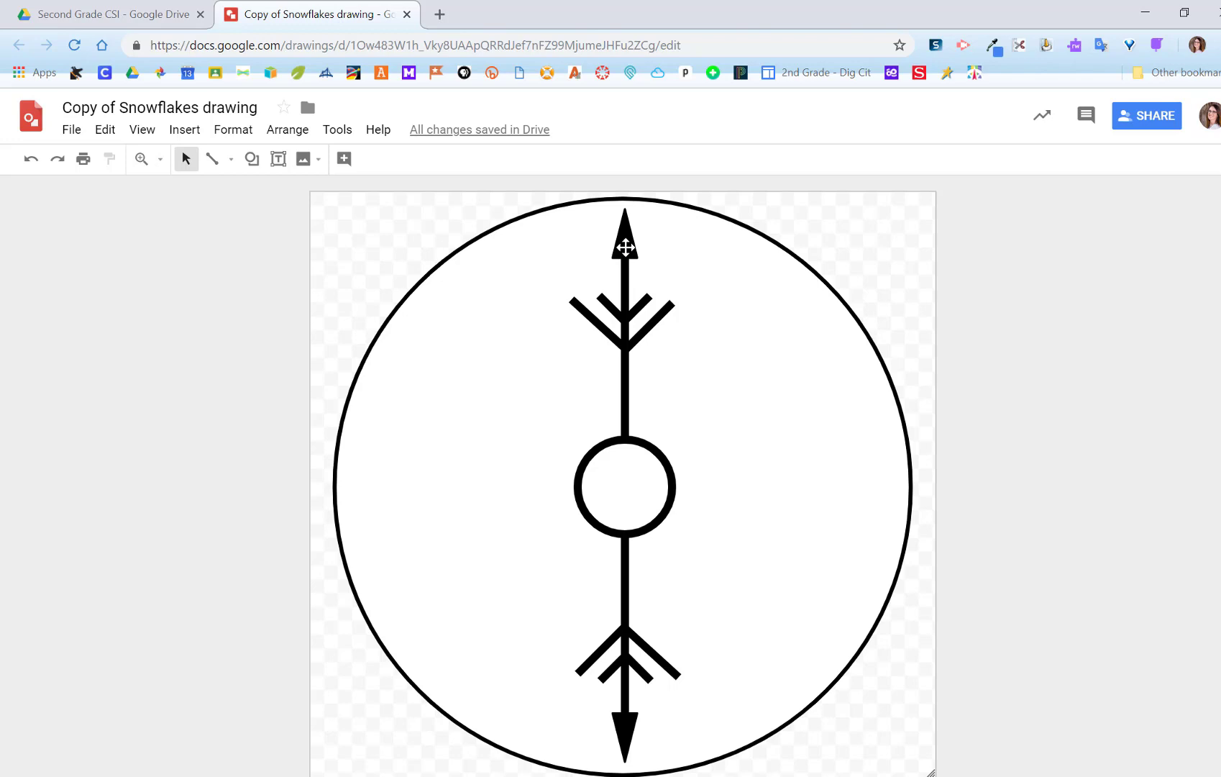
# Step: Select both arrowheads, all four chevrons, and the stem with its ring
pyautogui.click(625, 245)
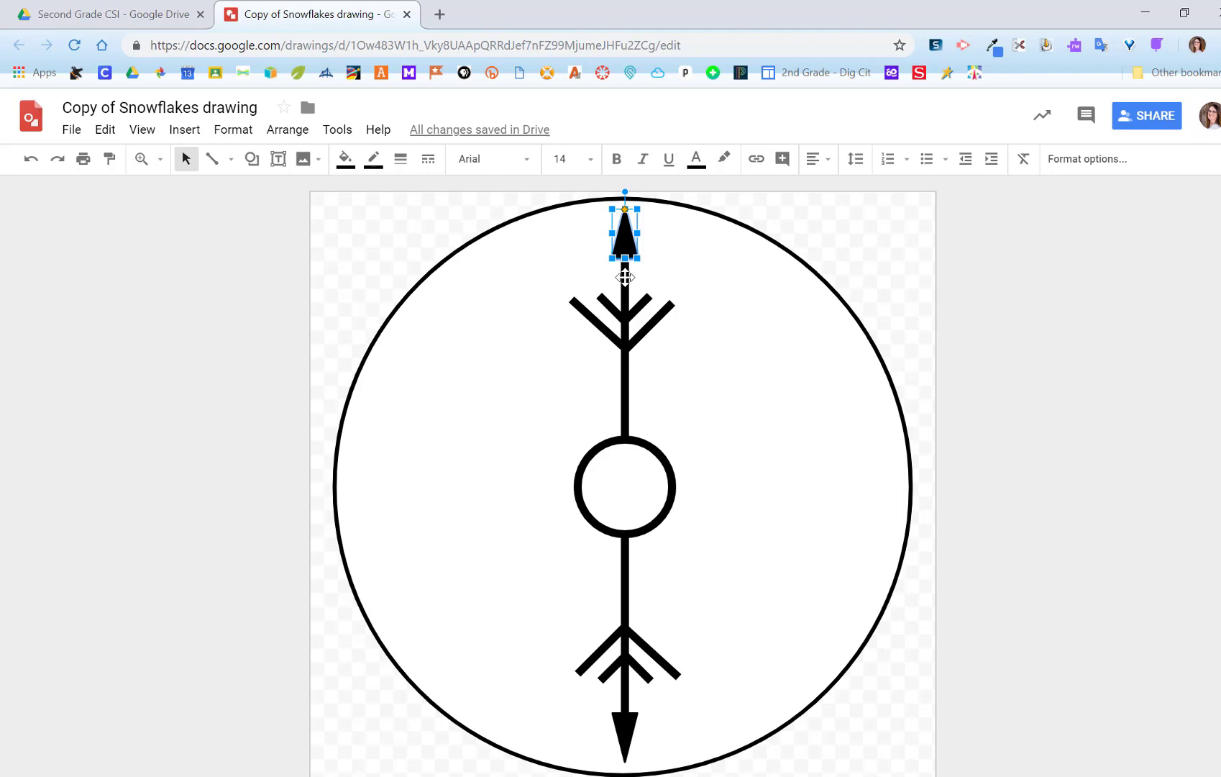
pyautogui.click(625, 276)
pyautogui.click(604, 308)
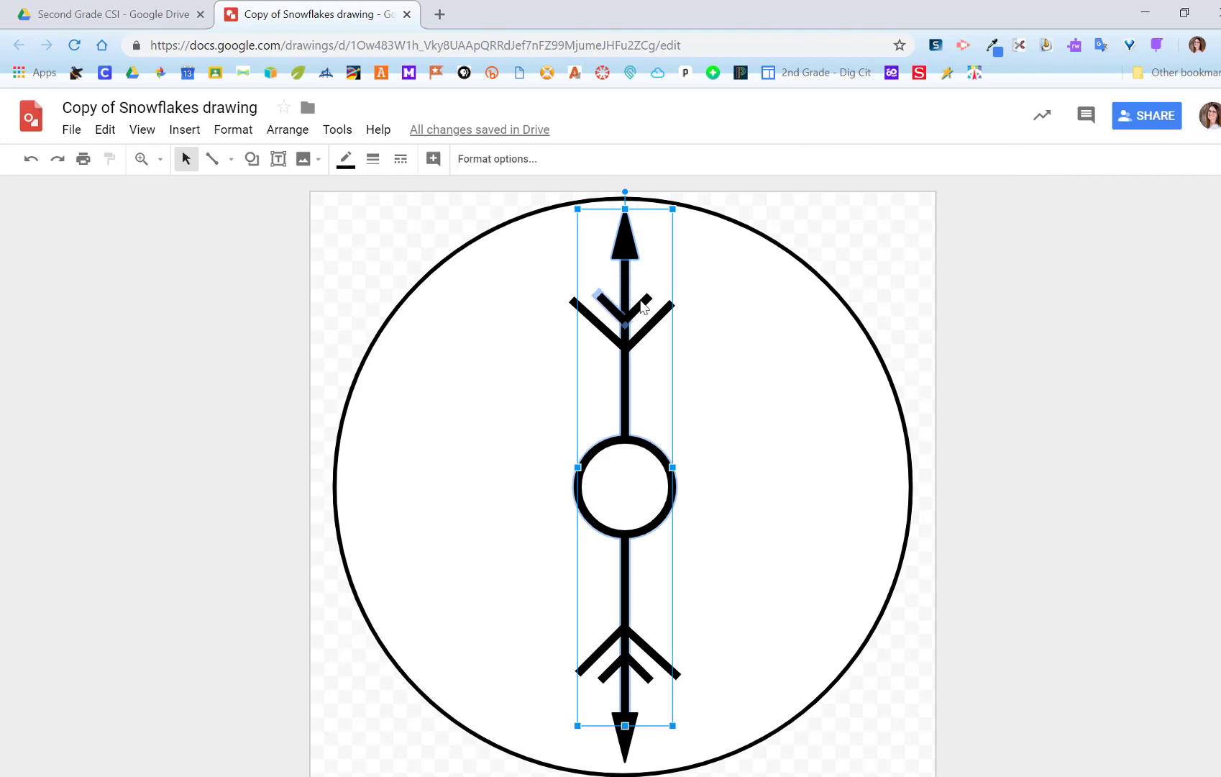
pyautogui.click(648, 322)
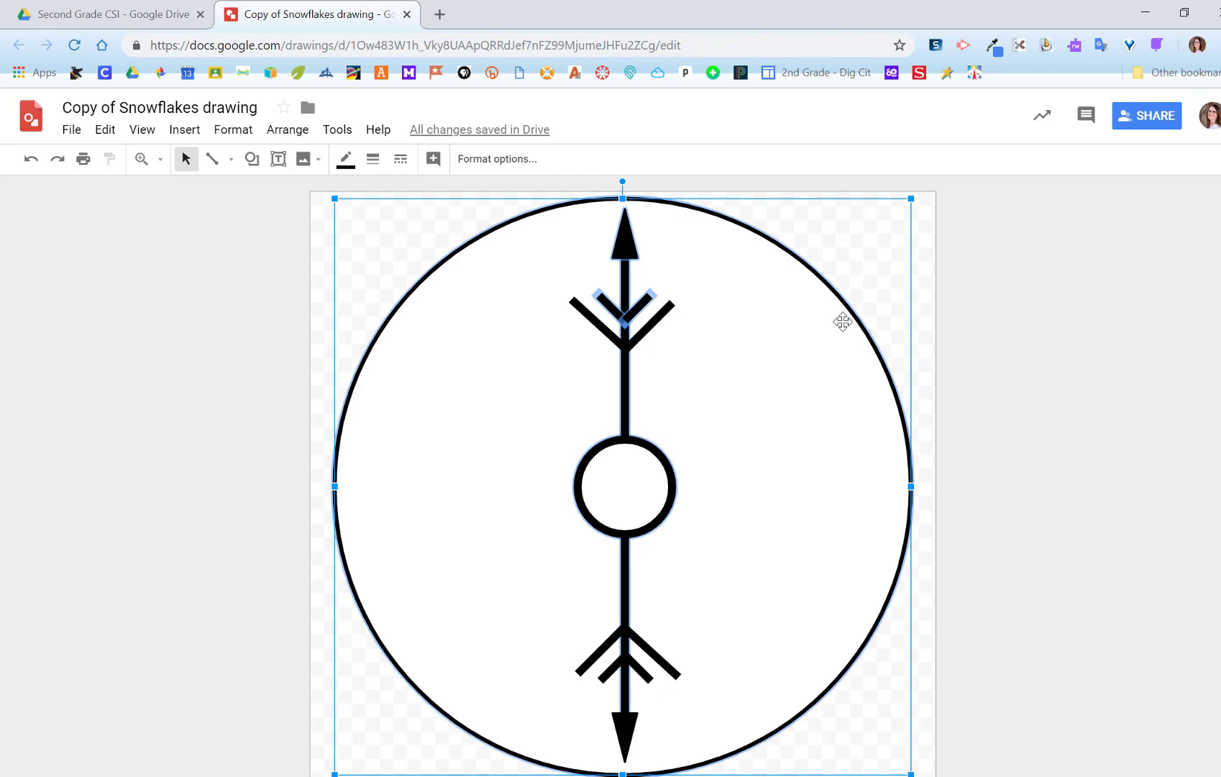
pyautogui.press('Tab')
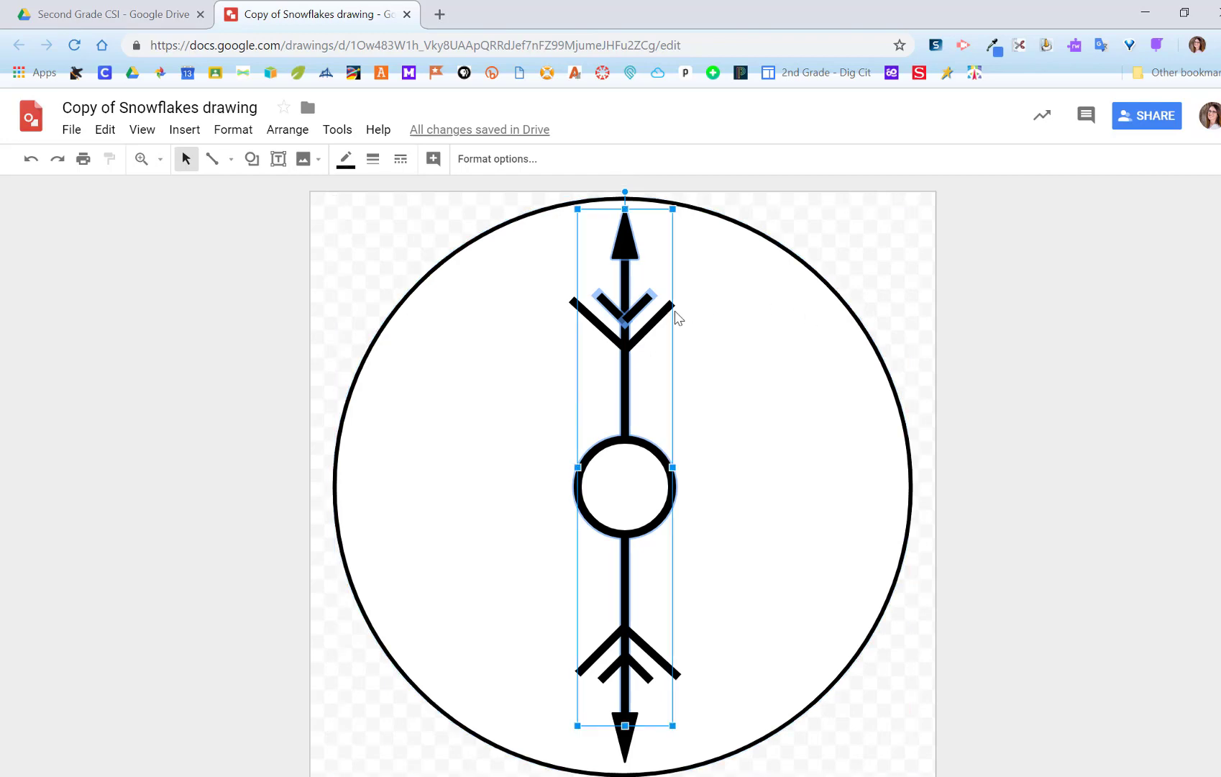
pyautogui.keyDown('shift'); pyautogui.click(607, 331); pyautogui.keyUp('shift')
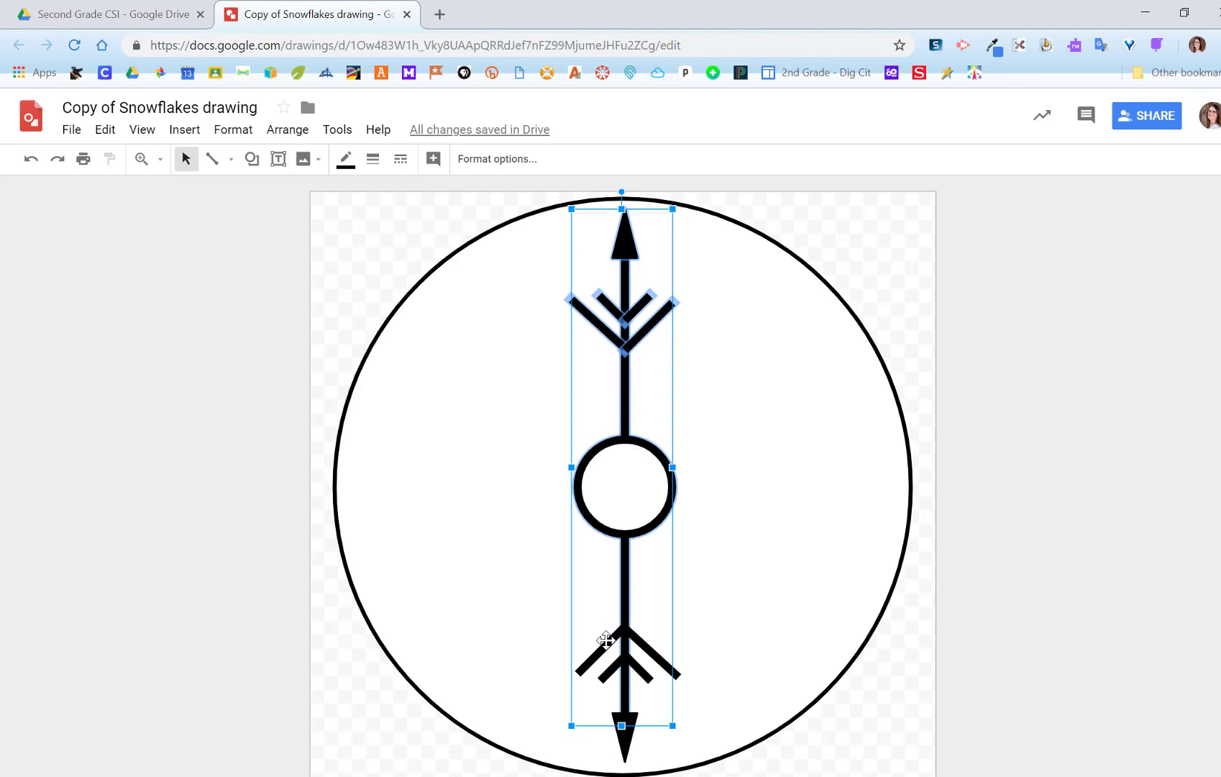
pyautogui.keyDown('shift'); pyautogui.click(650, 655); pyautogui.keyUp('shift')
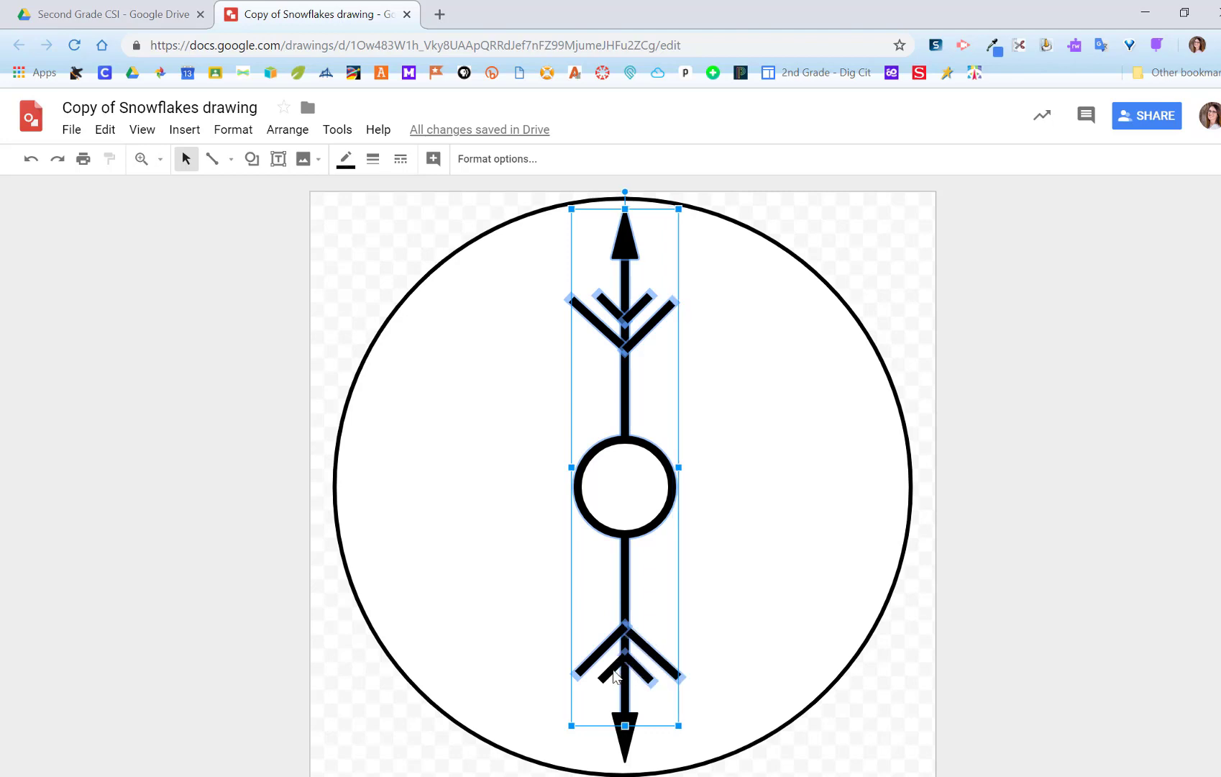
pyautogui.keyDown('shift'); pyautogui.click(619, 669); pyautogui.keyUp('shift')
pyautogui.keyDown('shift'); pyautogui.click(625, 738); pyautogui.keyUp('shift')
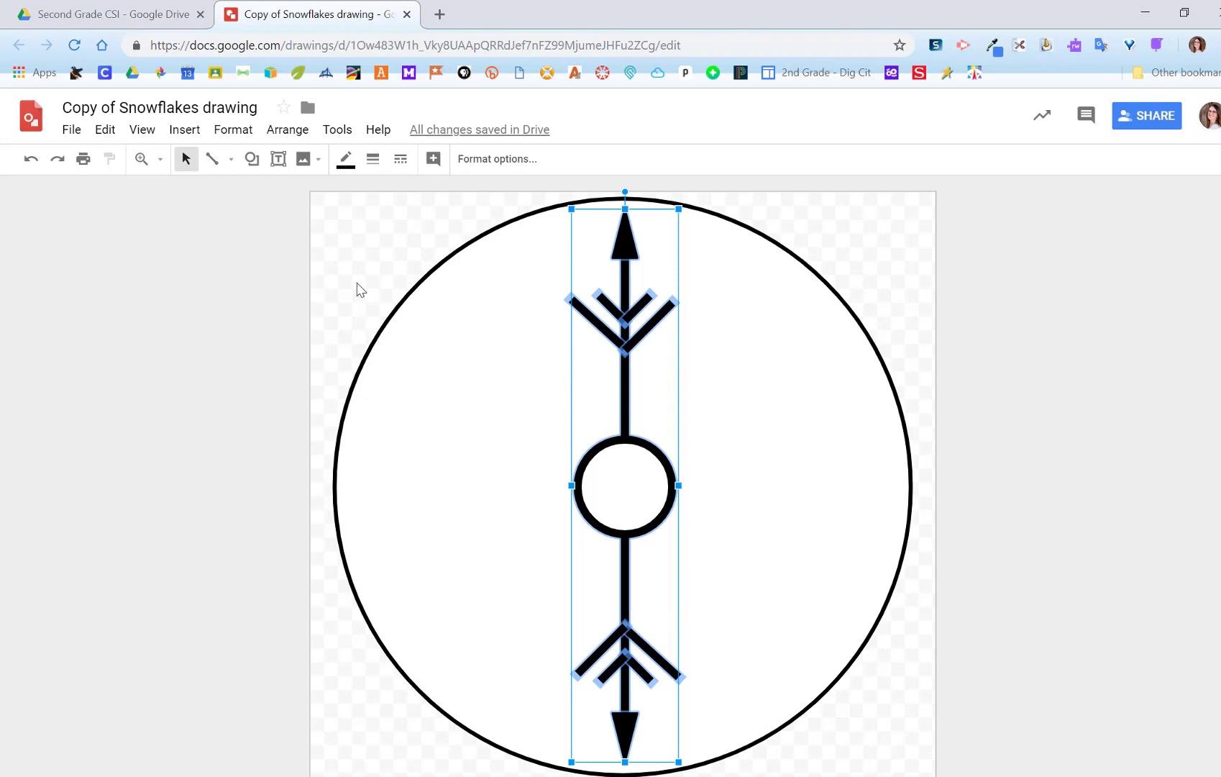
# Step: Group the selected arrow pieces into one object and drag it slightly right
pyautogui.click(296, 133)
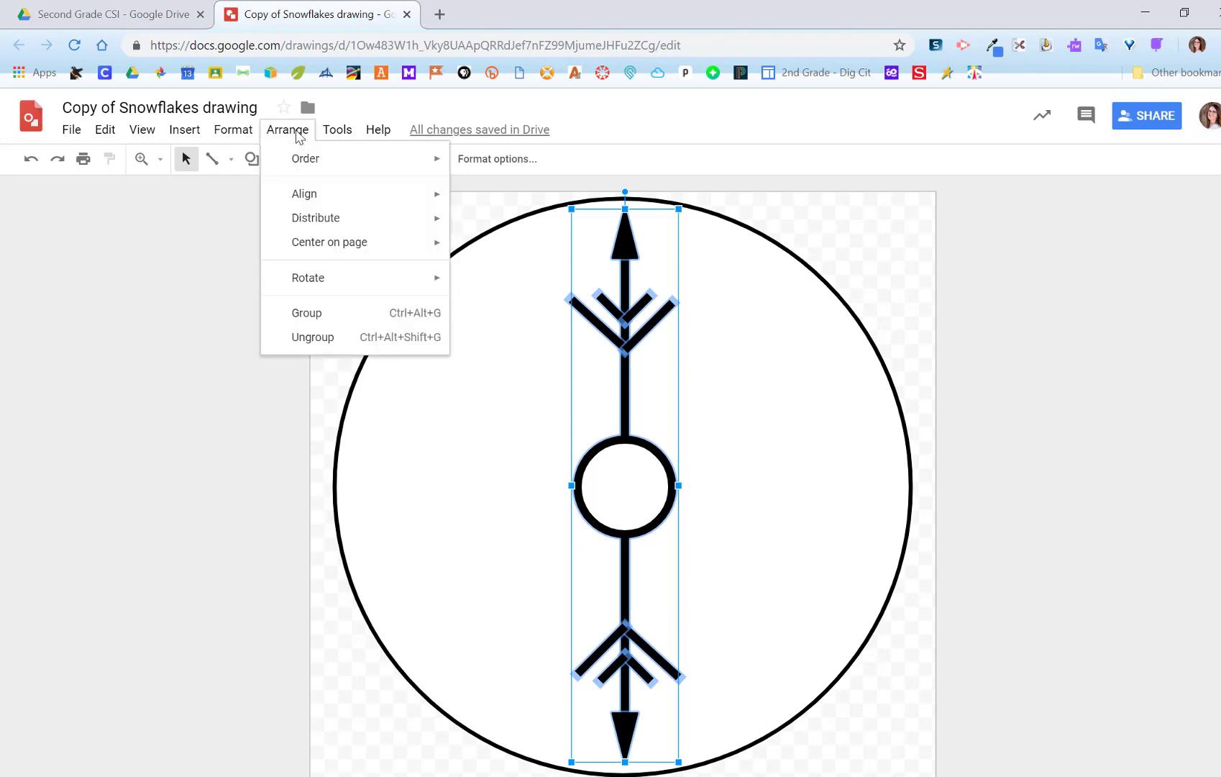
pyautogui.click(328, 314)
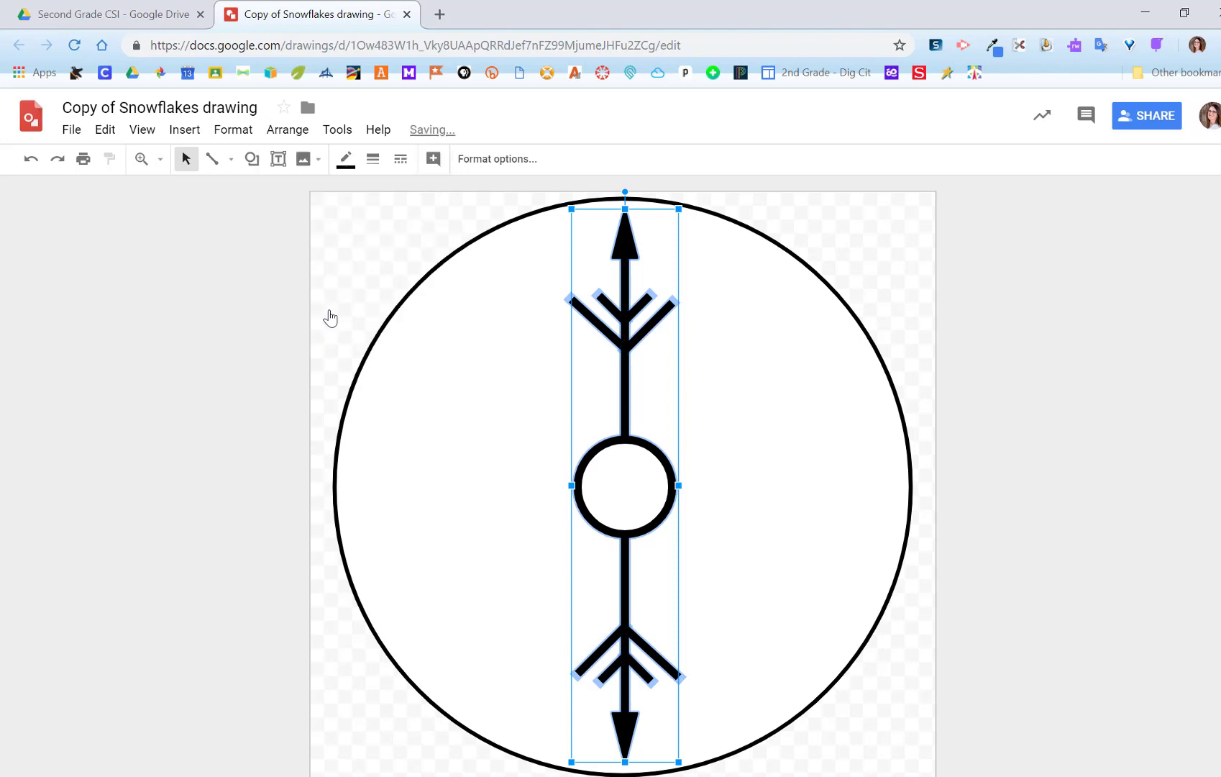
pyautogui.click(245, 437)
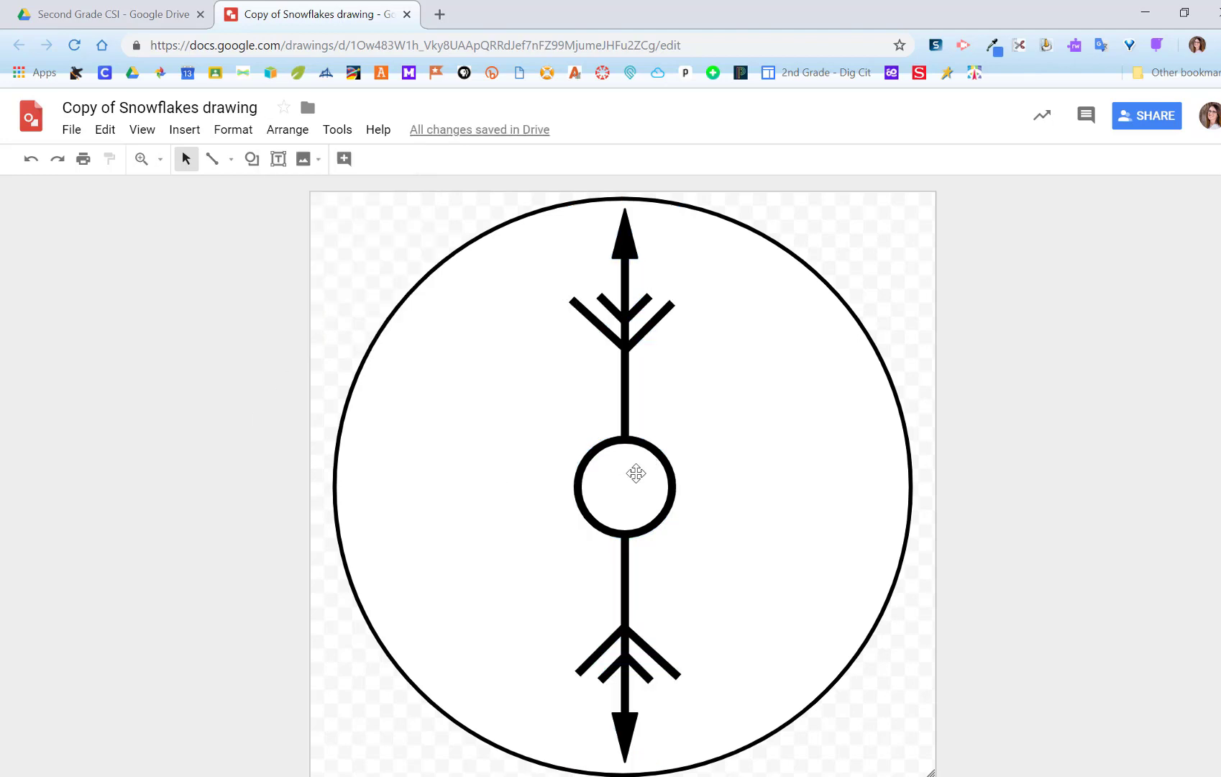
pyautogui.moveTo(632, 482); pyautogui.dragTo(702, 501)
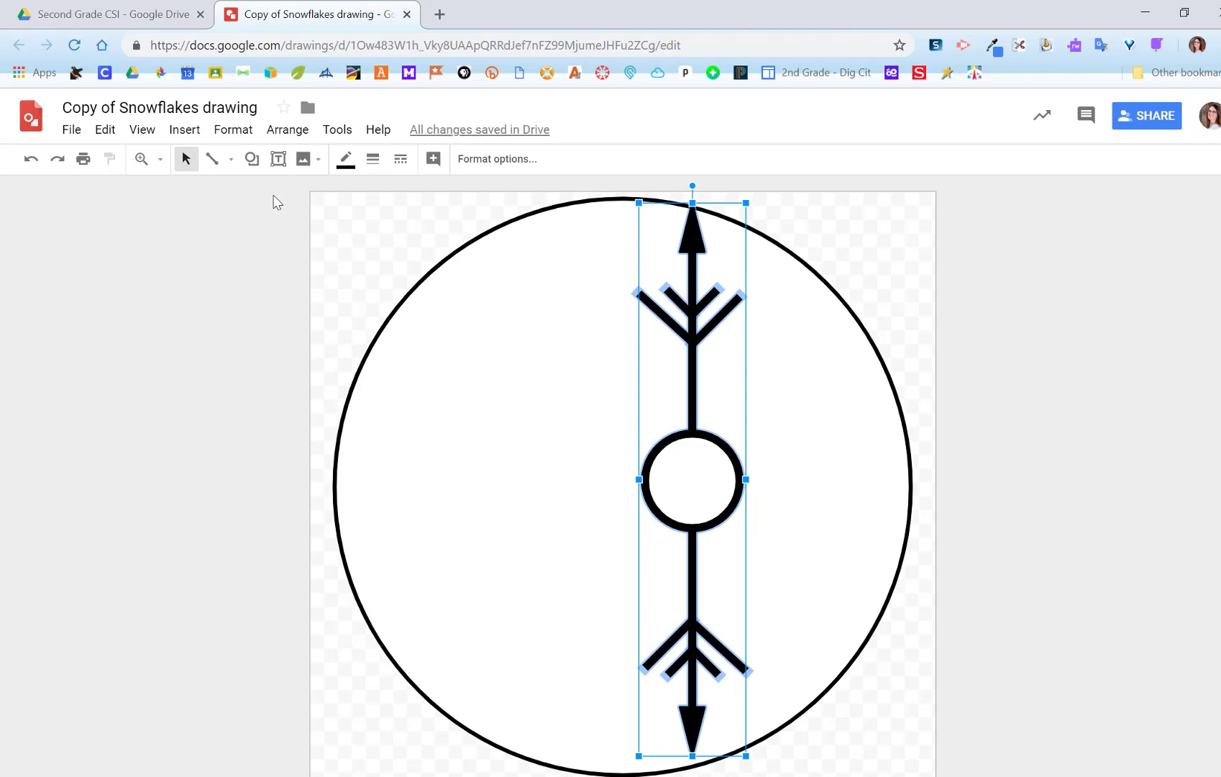
# Step: Undo the move, duplicate the arrow group, and tilt the copy over the central ring
pyautogui.click(33, 165)
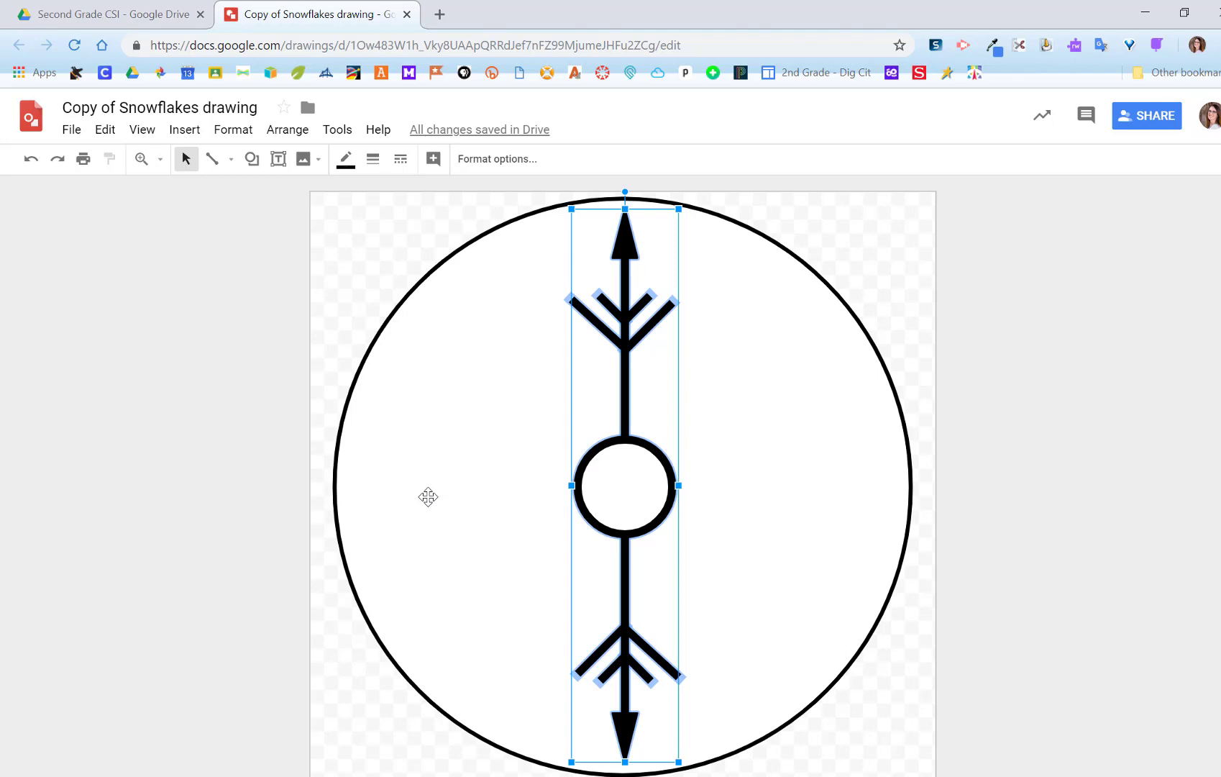
pyautogui.hotkey('ctrl', 'd')
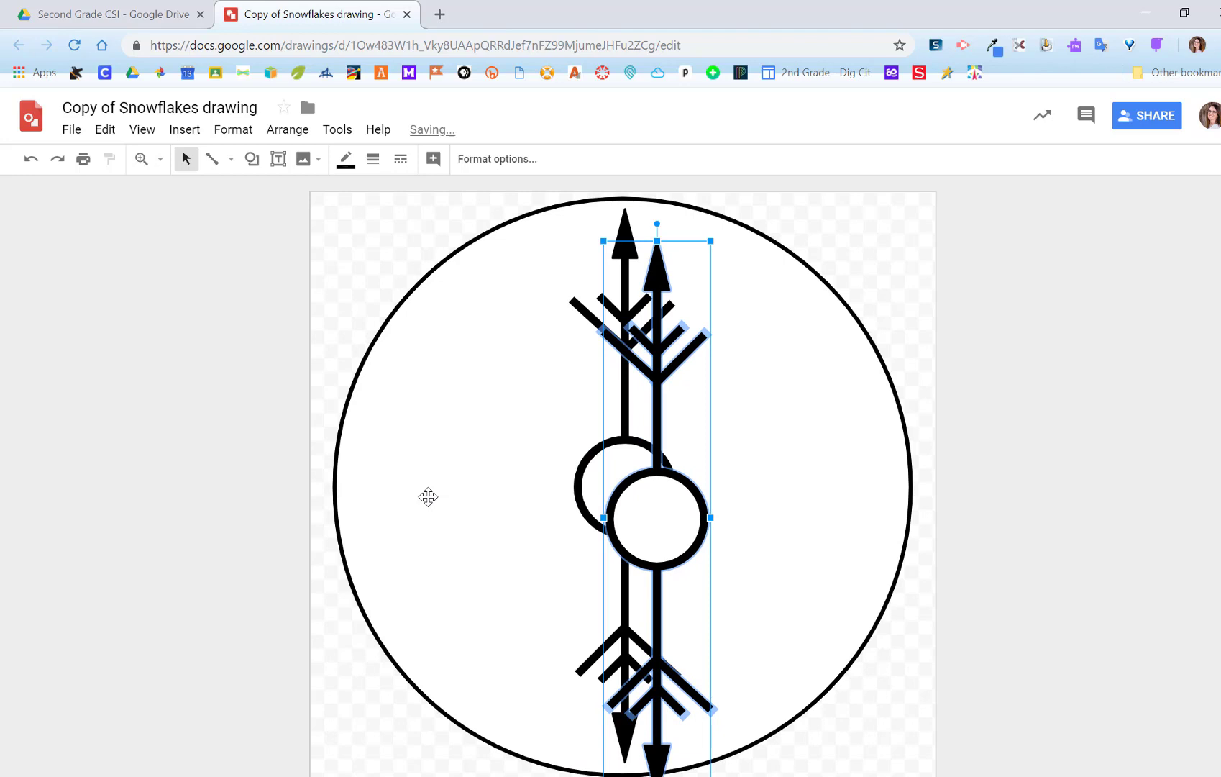
pyautogui.moveTo(663, 528); pyautogui.dragTo(660, 524)
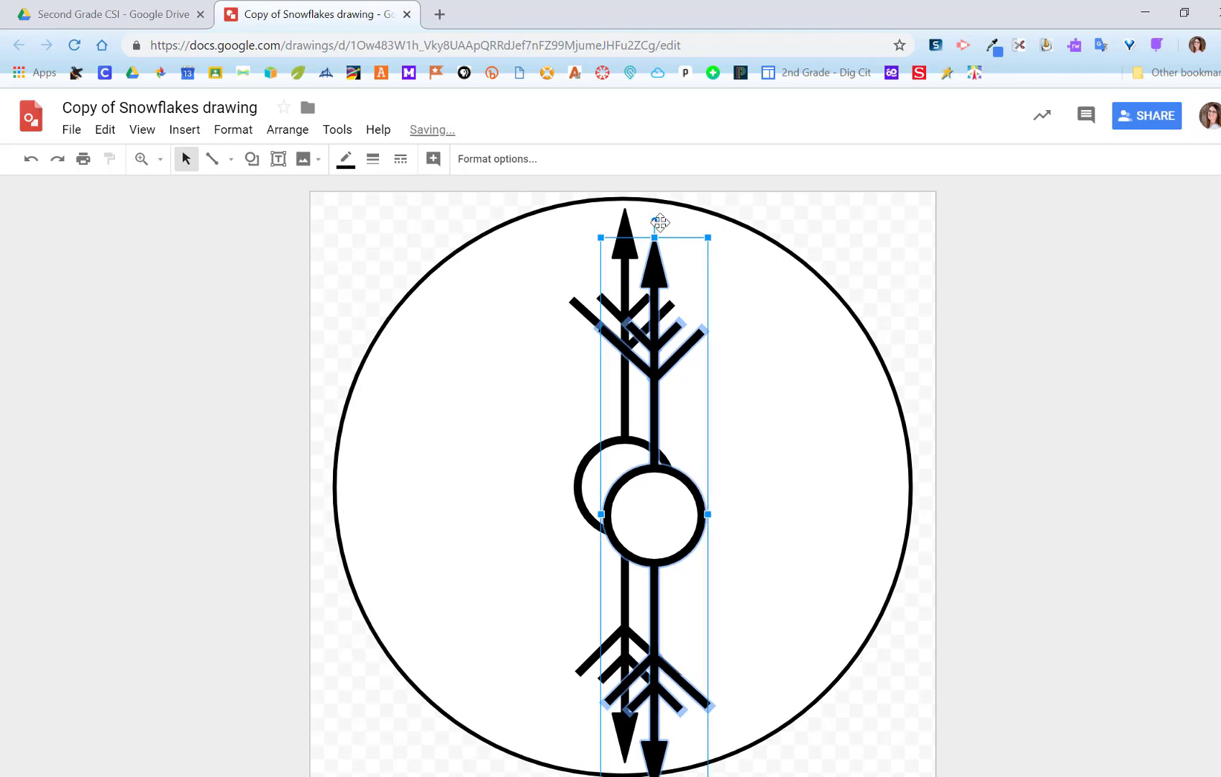
pyautogui.moveTo(660, 229); pyautogui.dragTo(765, 247)
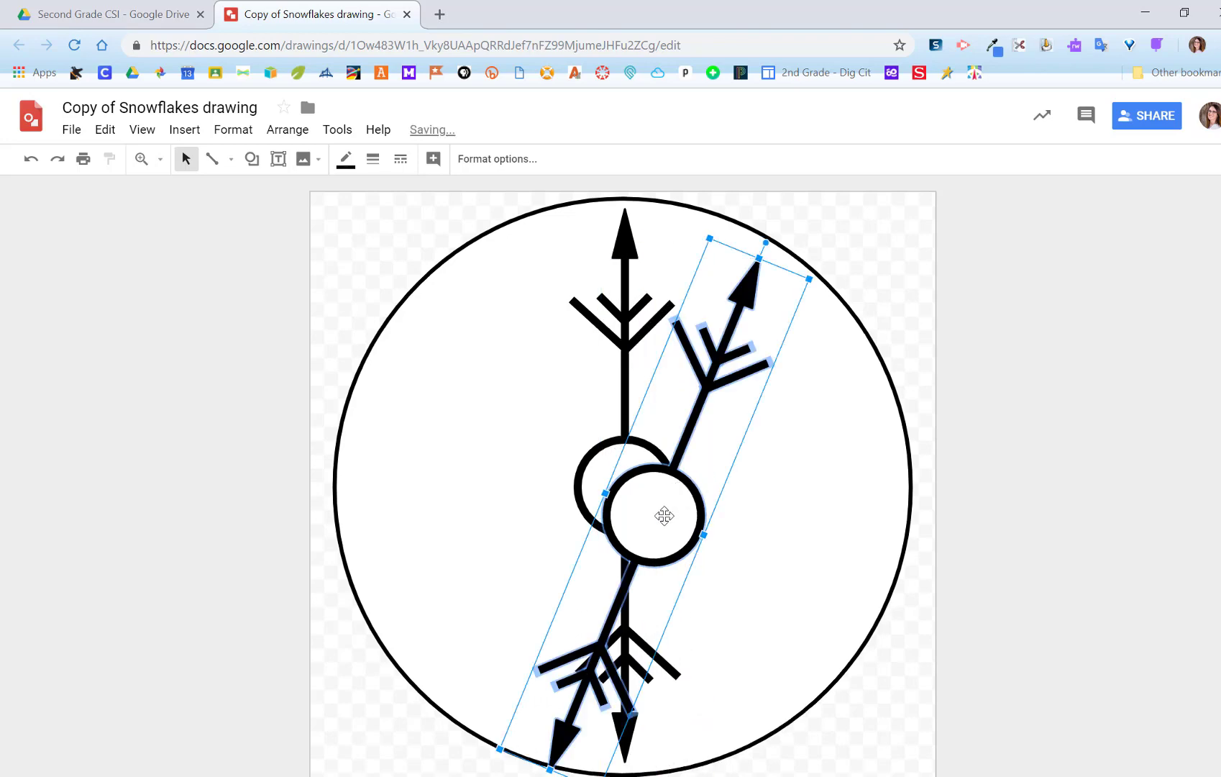
pyautogui.moveTo(664, 515); pyautogui.dragTo(633, 486)
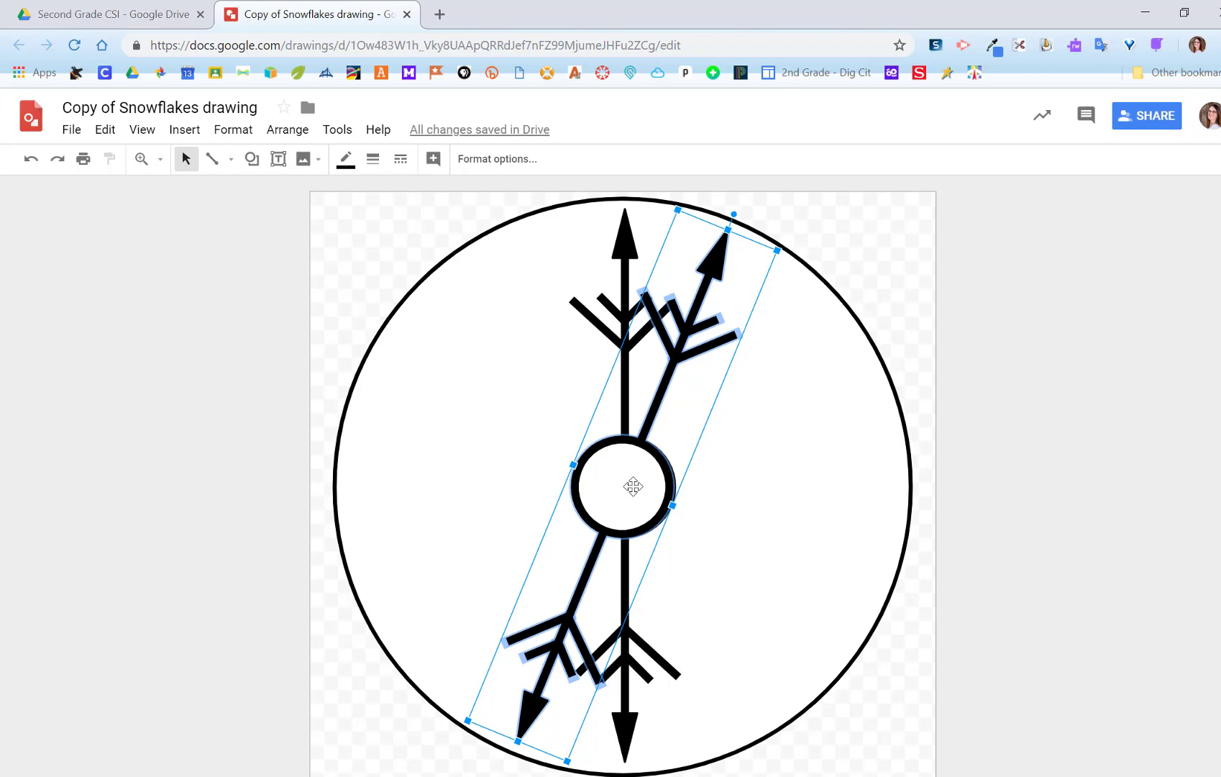
pyautogui.moveTo(633, 487); pyautogui.dragTo(638, 487)
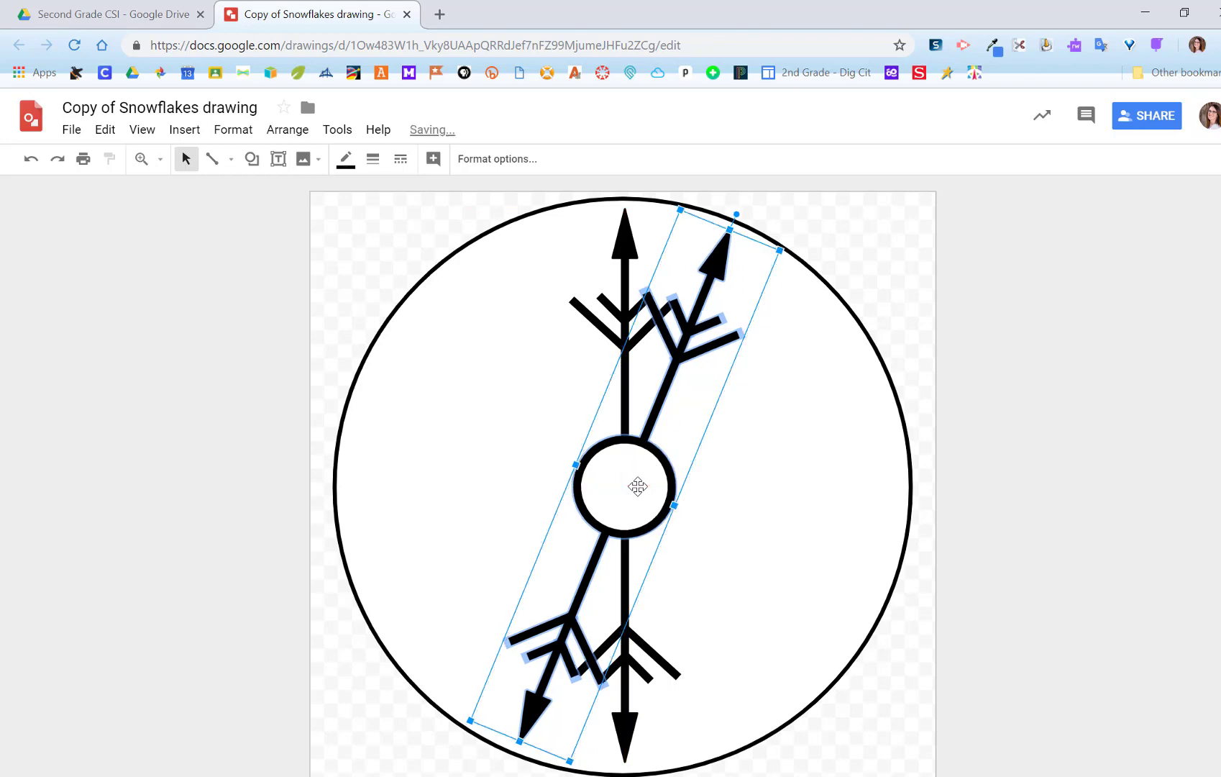
# Step: Rotate the diagonal copy to about 38° so it points up-right
pyautogui.click(824, 577)
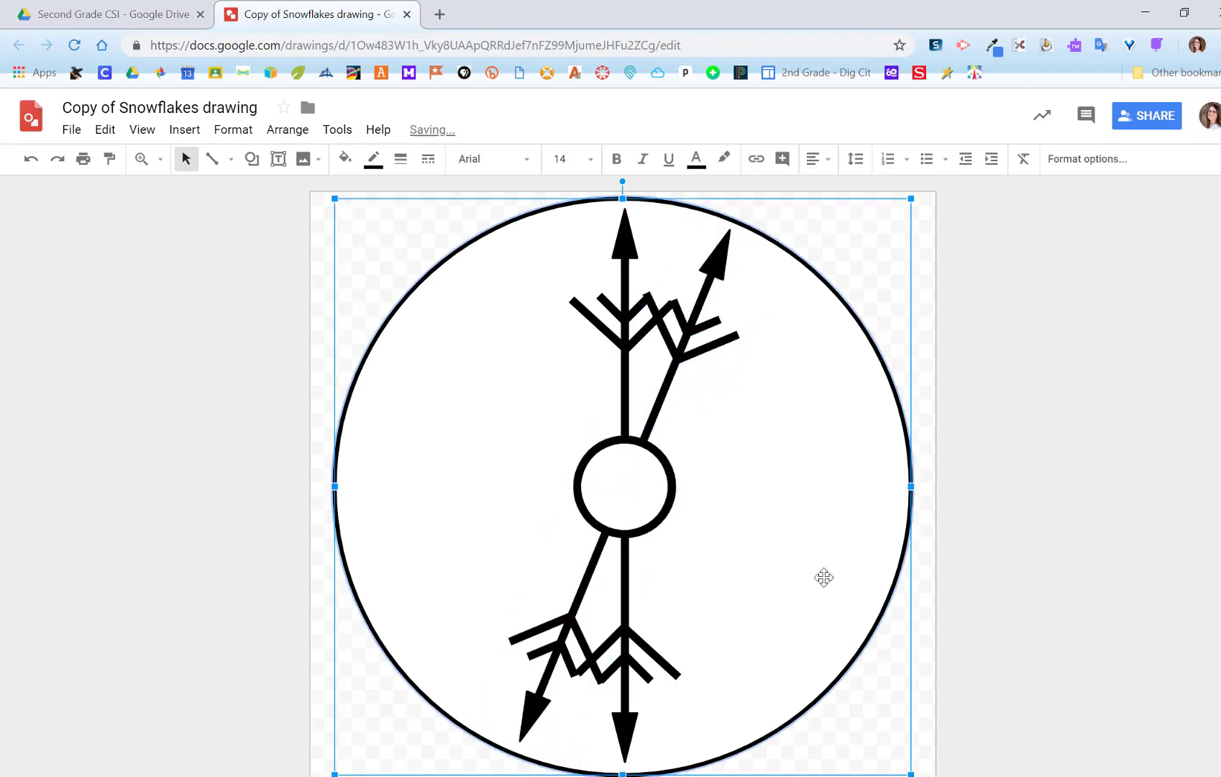
pyautogui.click(717, 272)
pyautogui.moveTo(737, 214); pyautogui.dragTo(829, 286)
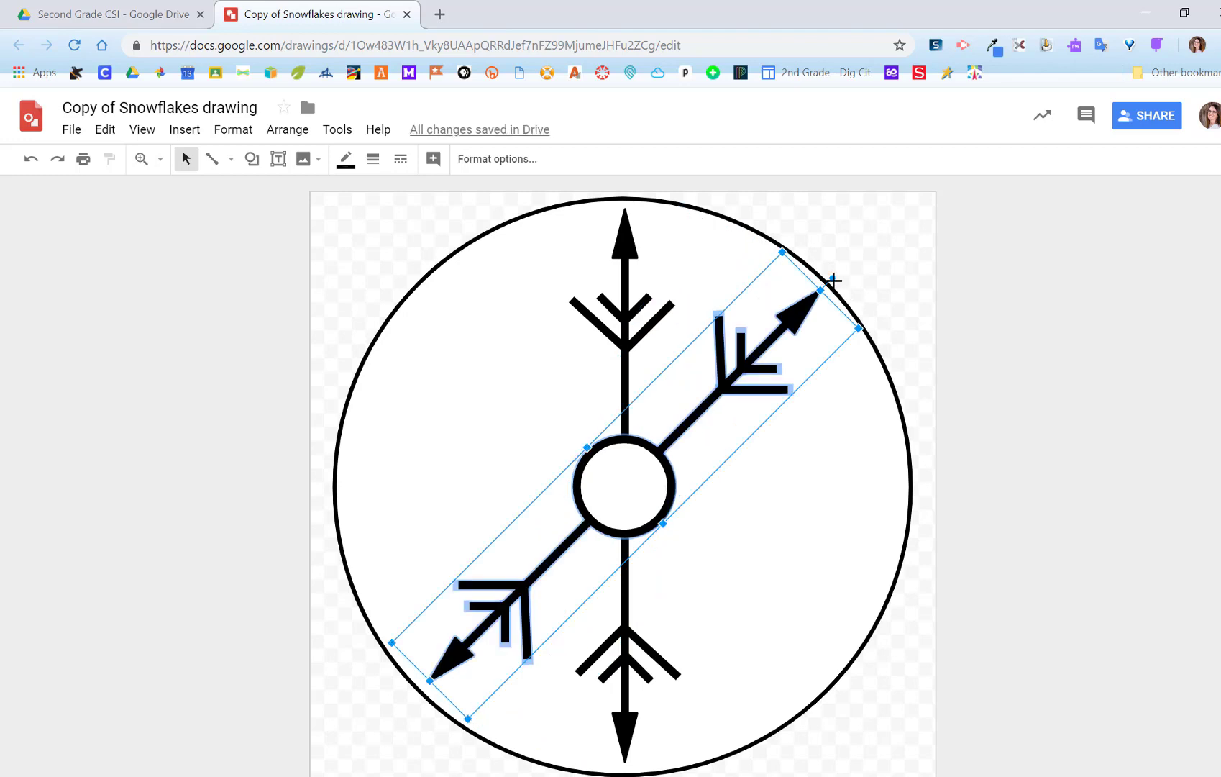
pyautogui.moveTo(833, 281); pyautogui.dragTo(868, 317)
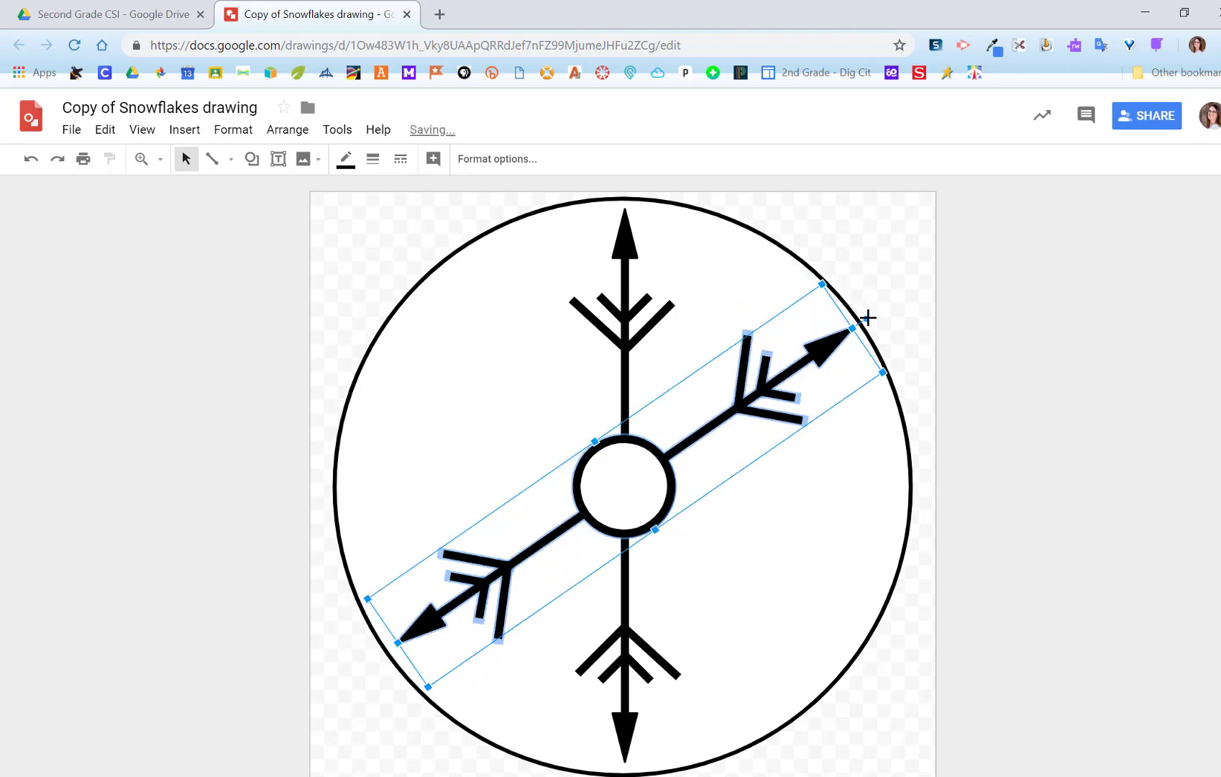
pyautogui.click(1017, 409)
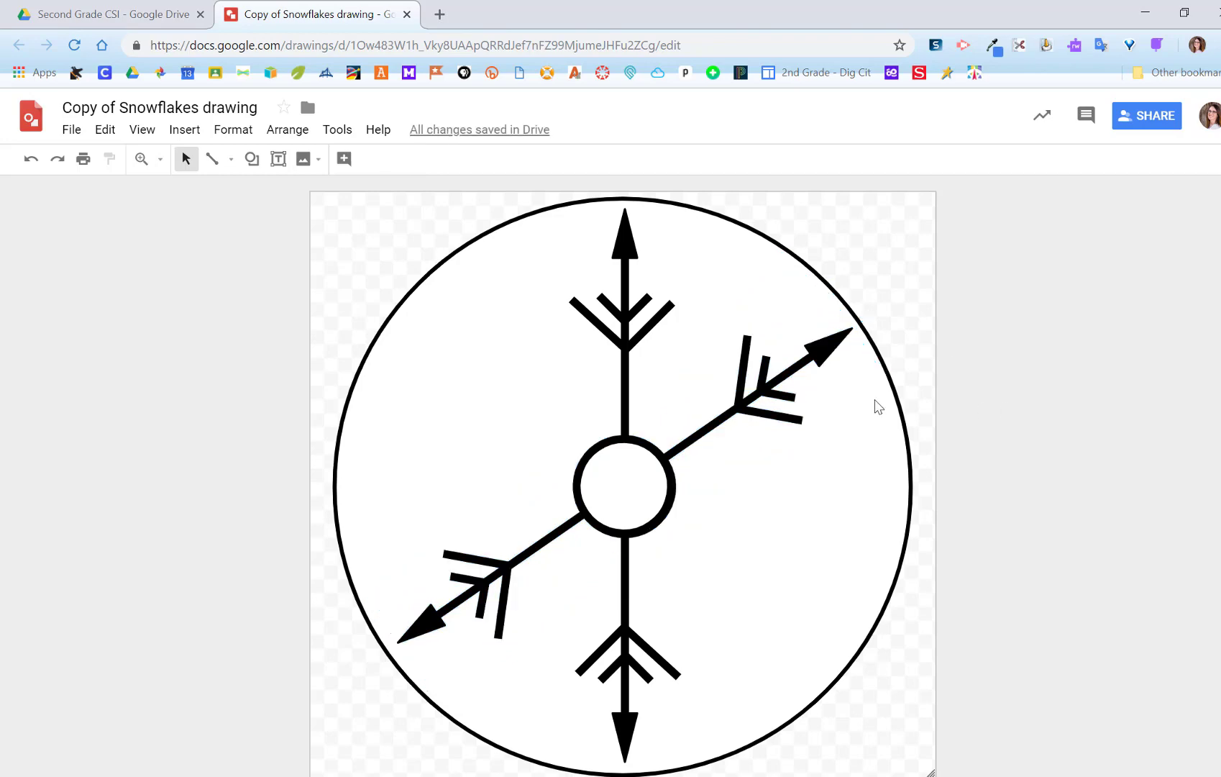
# Step: Duplicate the diagonal arrow, turn the copy to run up-left to down-right, and centre it on the ring
pyautogui.click(627, 477)
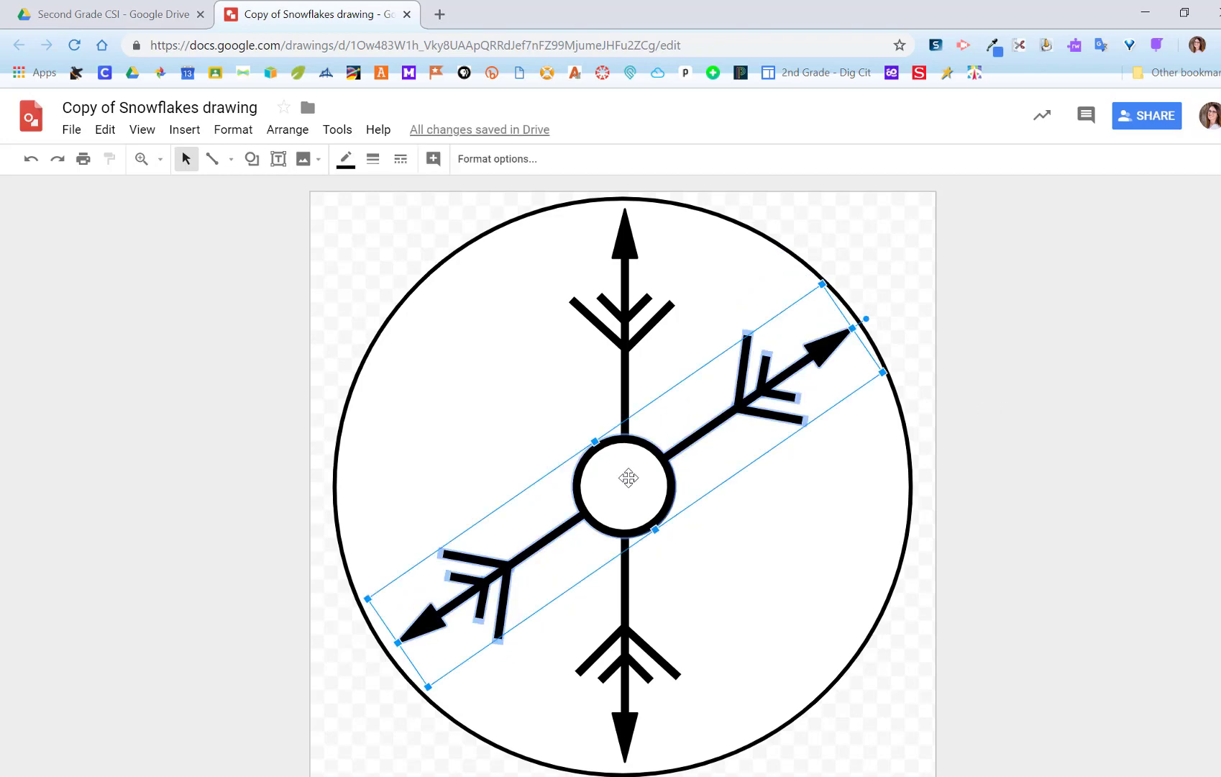
pyautogui.hotkey('ctrl', 'd')
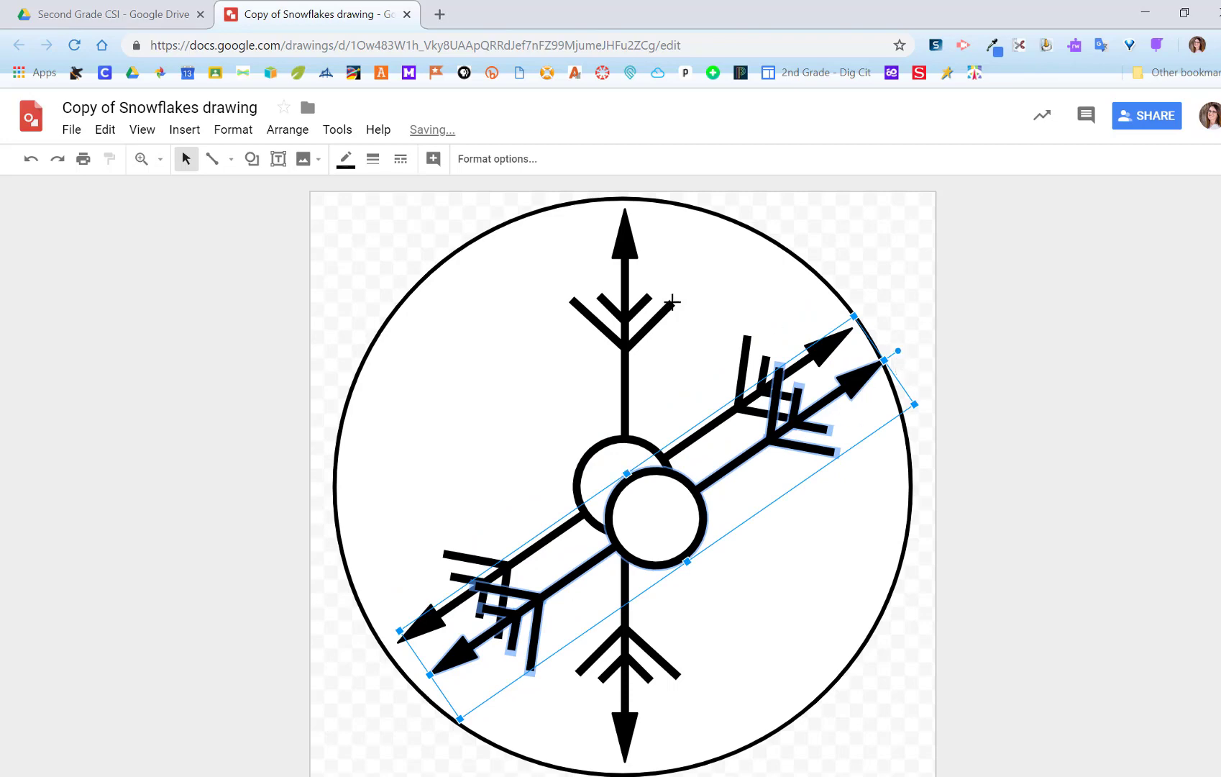
pyautogui.moveTo(671, 302); pyautogui.dragTo(429, 349)
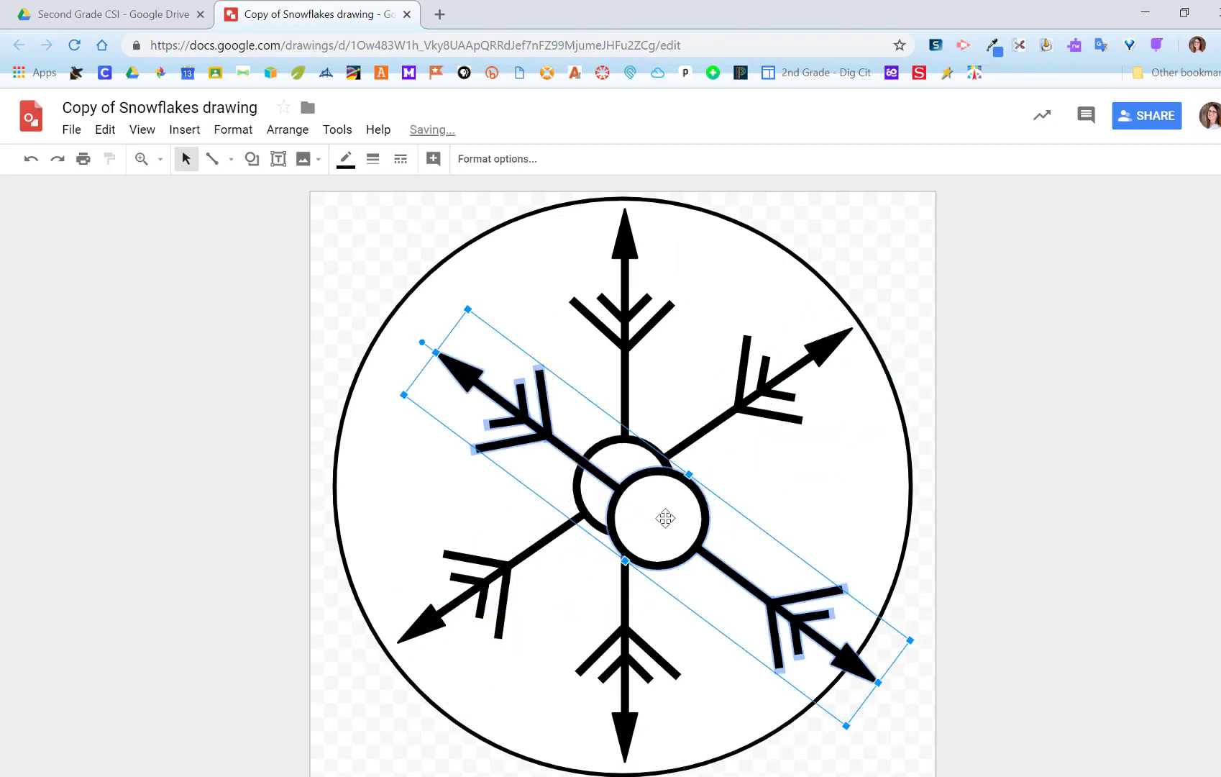
pyautogui.moveTo(665, 518); pyautogui.dragTo(633, 487)
pyautogui.click(828, 487)
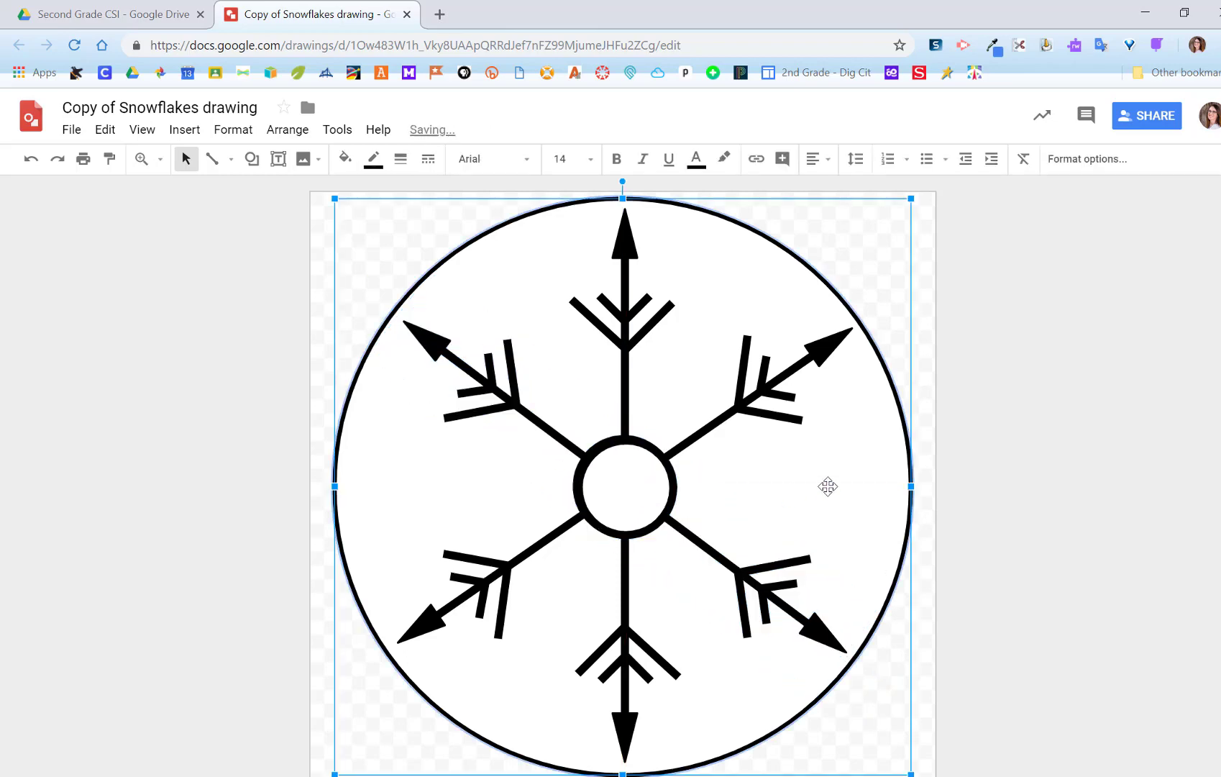
pyautogui.click(1012, 512)
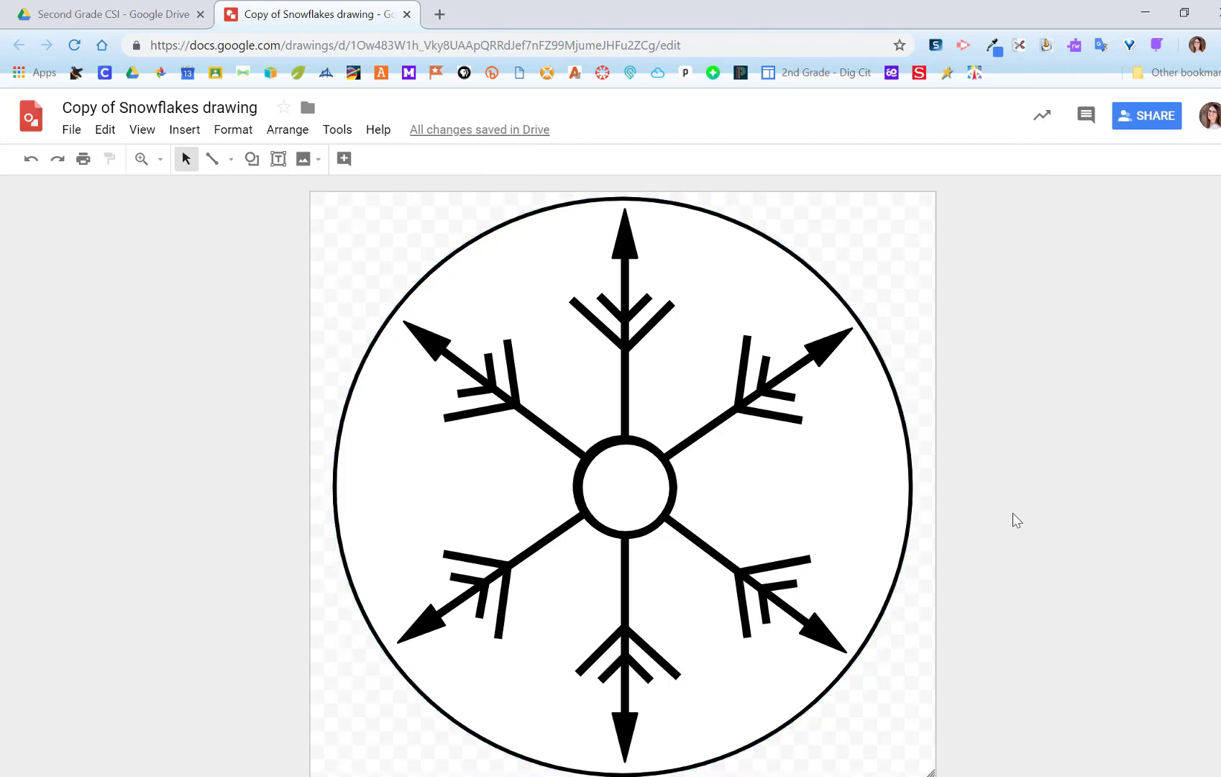